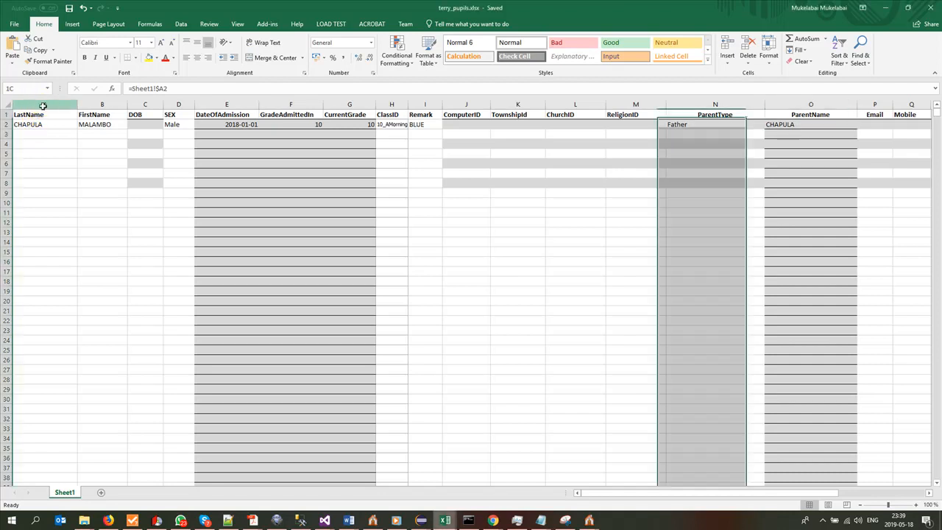
# Examine the pupil sheet's columns from LastName through GradeAdmittedIn.
pyautogui.click(42, 103)
pyautogui.click(88, 103)
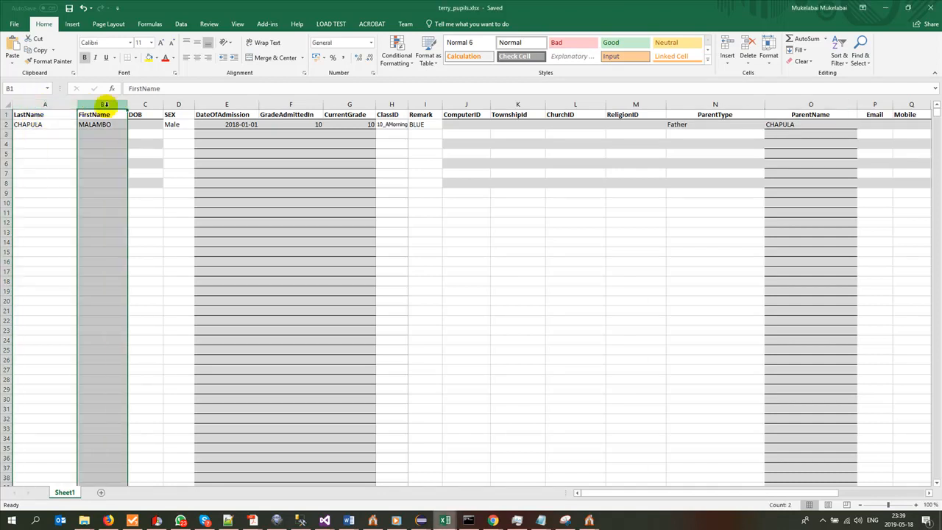
pyautogui.click(149, 105)
pyautogui.click(177, 104)
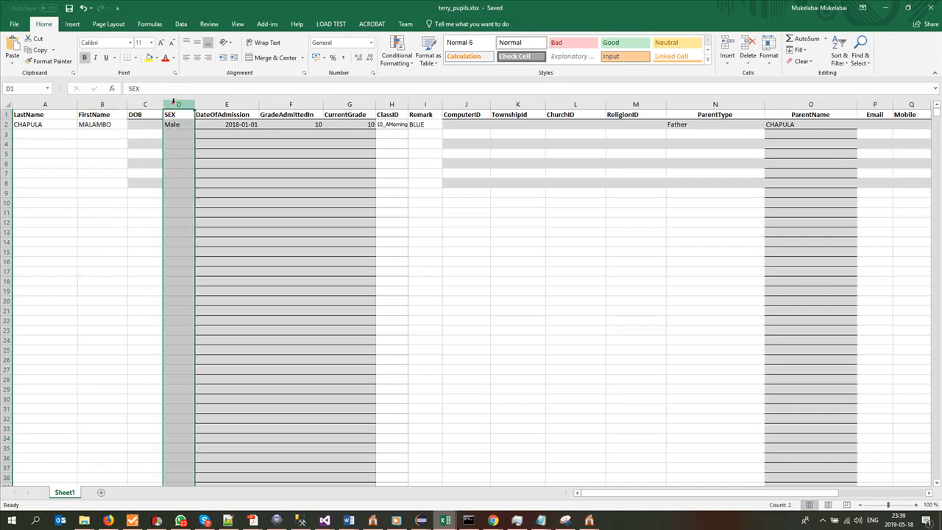
pyautogui.click(236, 106)
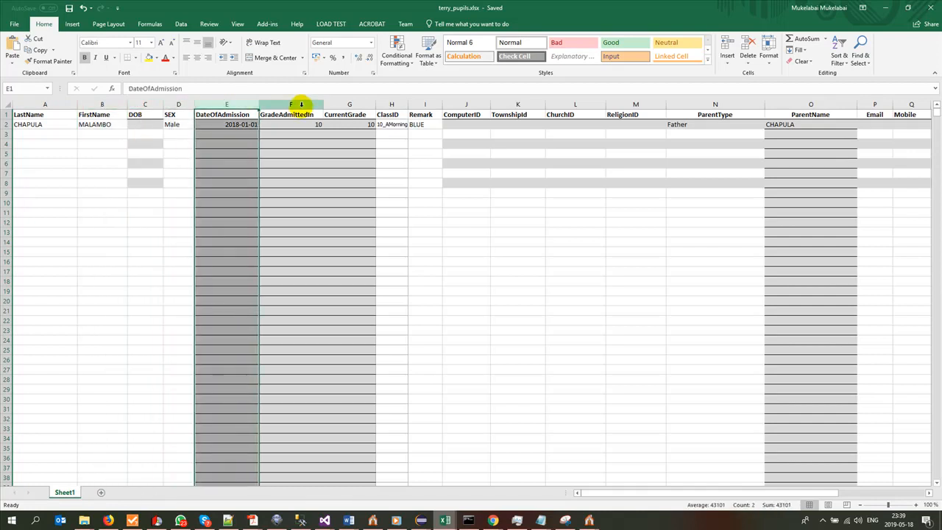
pyautogui.click(300, 104)
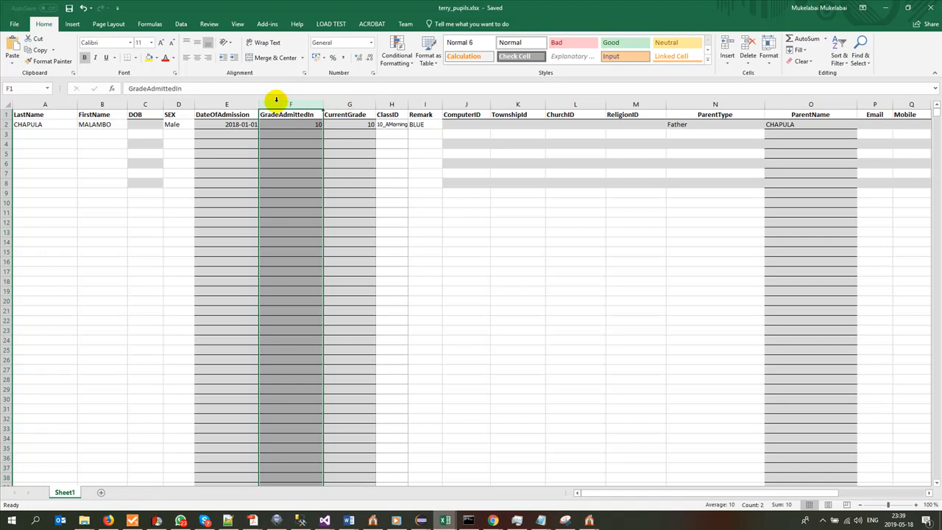
# Examine the sample pupil record in row 2, checking its name, DOB, SEX and DateOfAdmission cells.
pyautogui.click(6, 125)
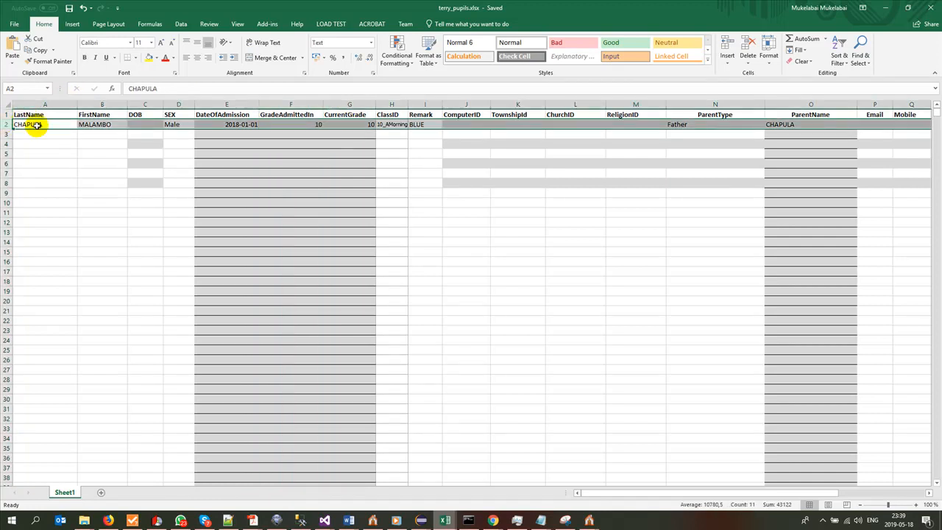
pyautogui.click(35, 125)
pyautogui.click(98, 125)
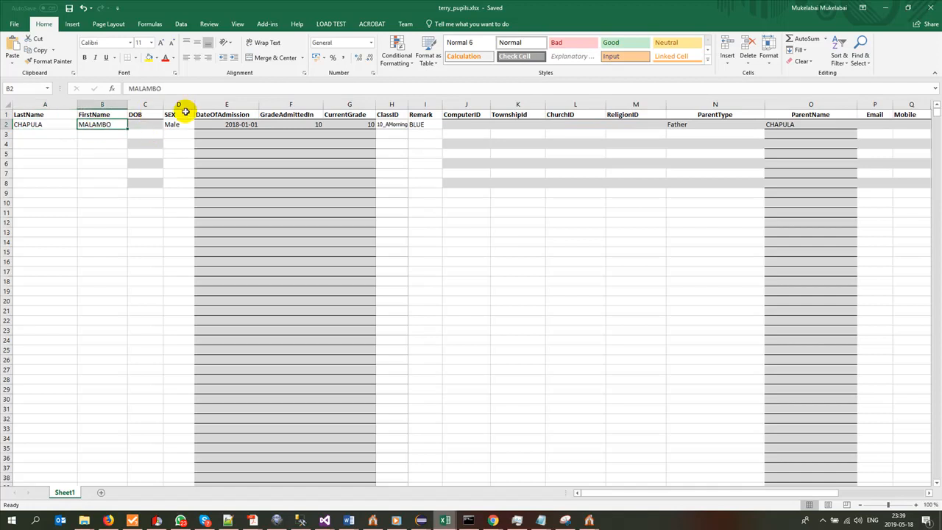
pyautogui.click(149, 125)
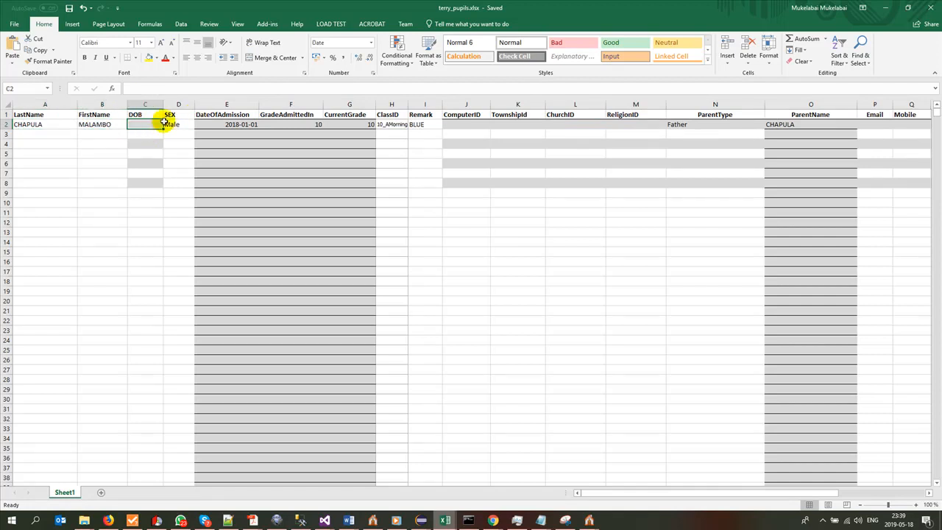
pyautogui.click(179, 125)
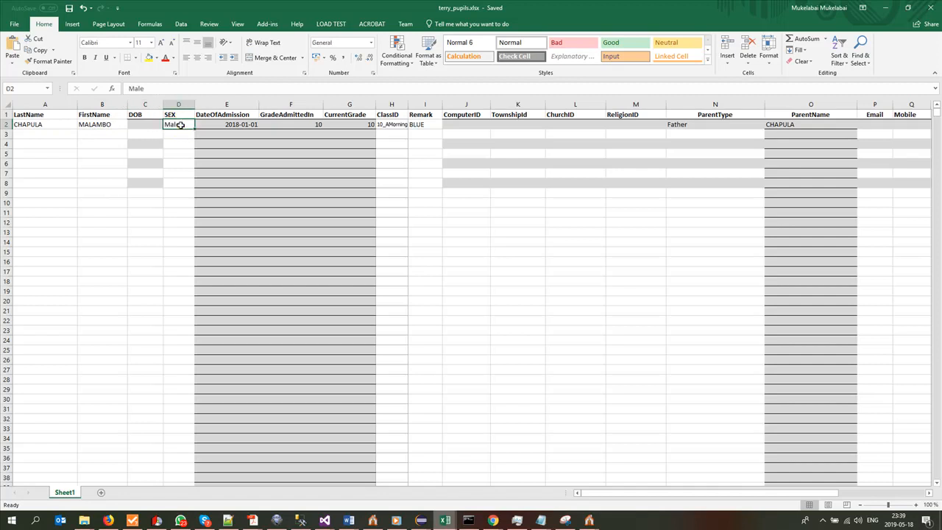
pyautogui.click(173, 172)
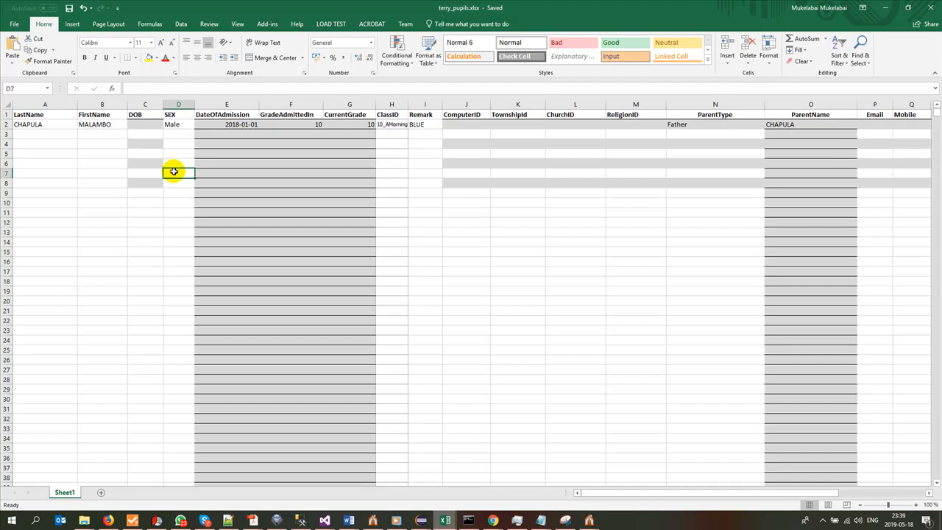
pyautogui.click(173, 124)
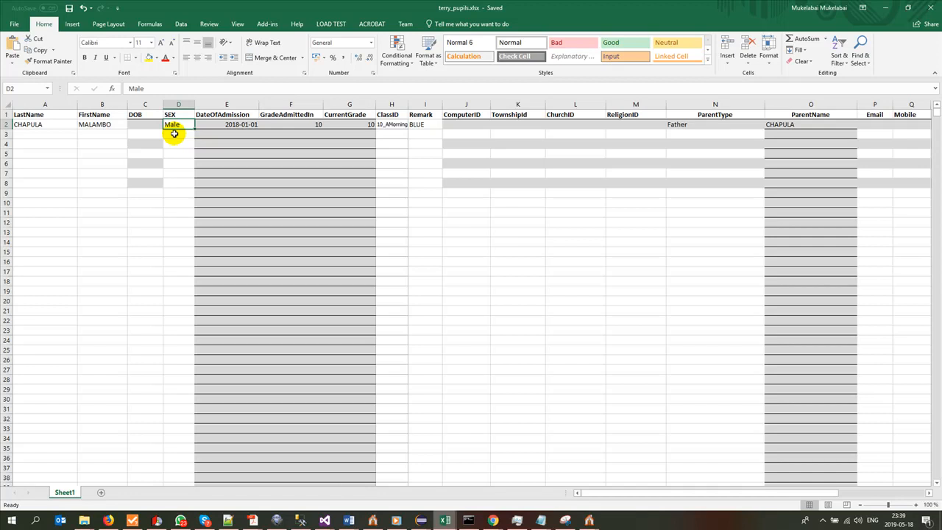
pyautogui.click(225, 124)
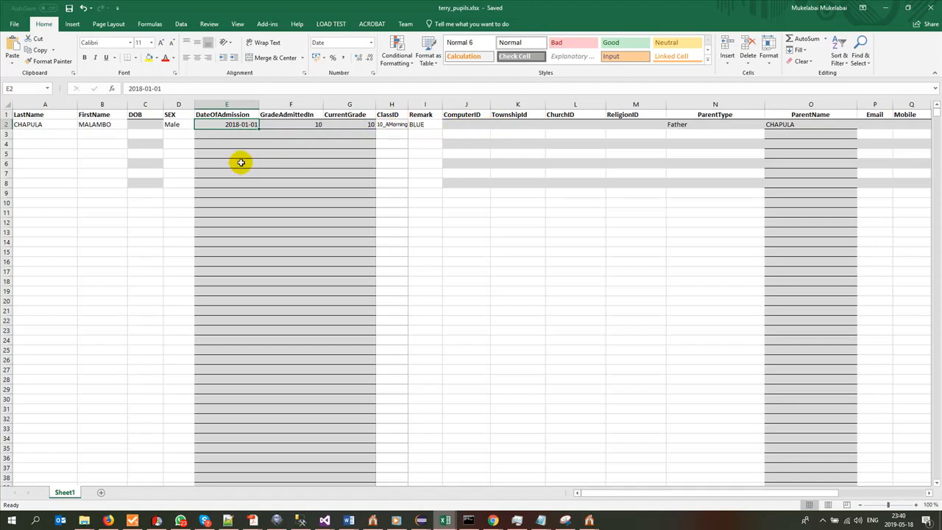
# Review the name, DOB, SEX, DateOfAdmission, GradeAdmittedIn, CurrentGrade and ClassID columns of the pupil sheet.
pyautogui.click(43, 104)
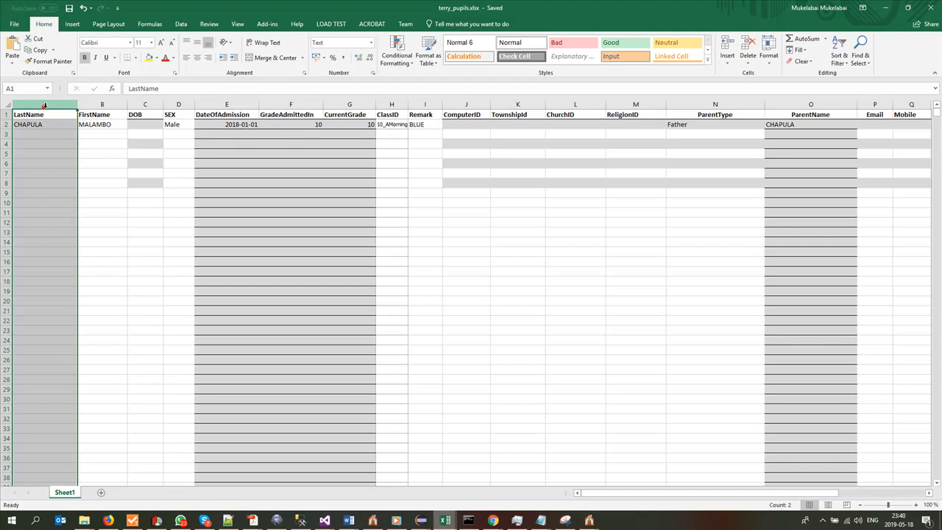
pyautogui.click(140, 104)
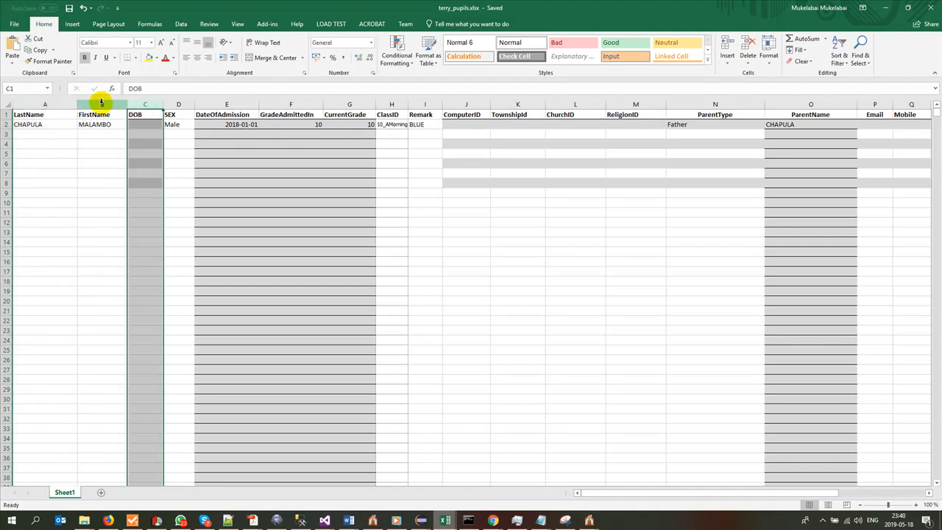
pyautogui.click(102, 104)
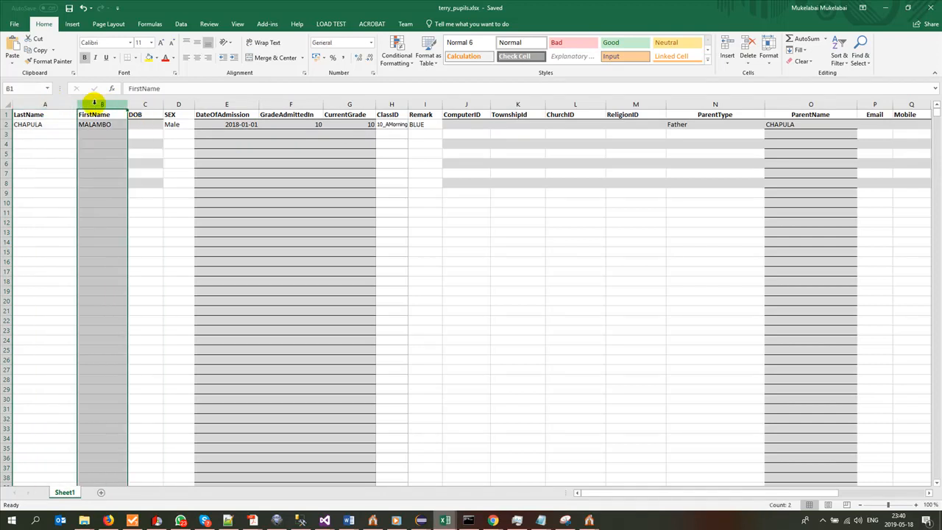
pyautogui.click(178, 104)
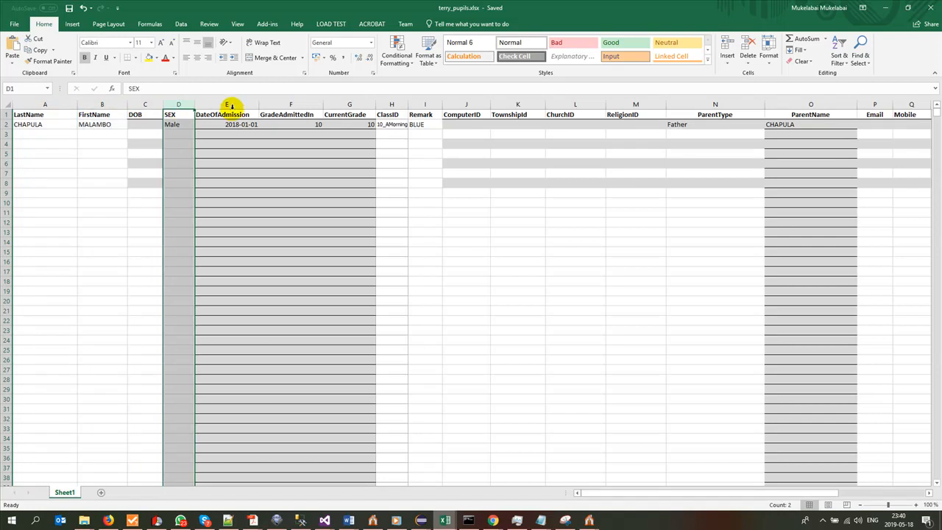
pyautogui.click(228, 105)
pyautogui.click(302, 104)
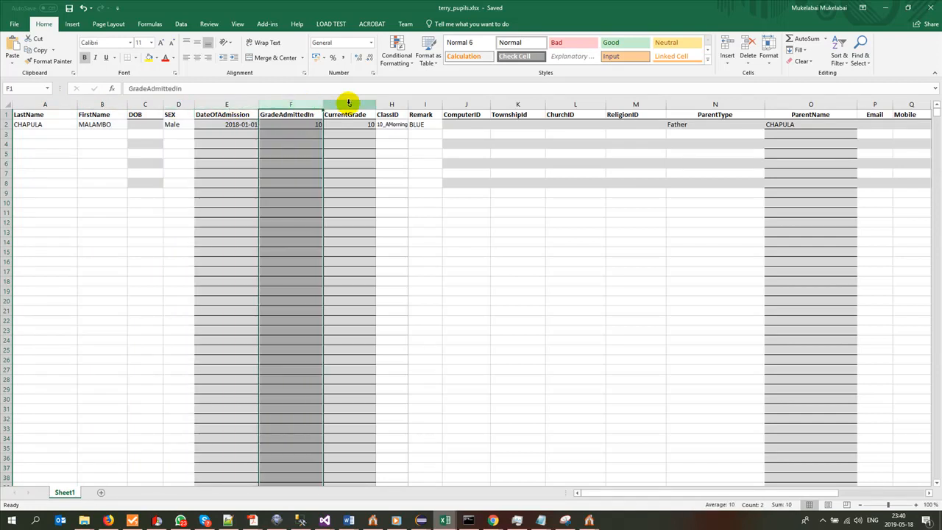
pyautogui.click(349, 103)
pyautogui.click(395, 105)
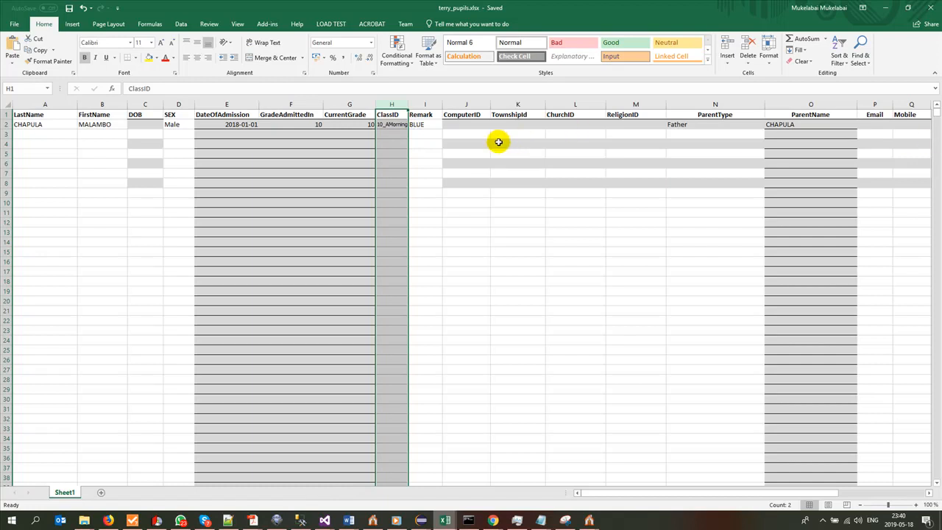
# Inspect the sample pupil's Remark and ClassID entries in row 2.
pyautogui.click(419, 124)
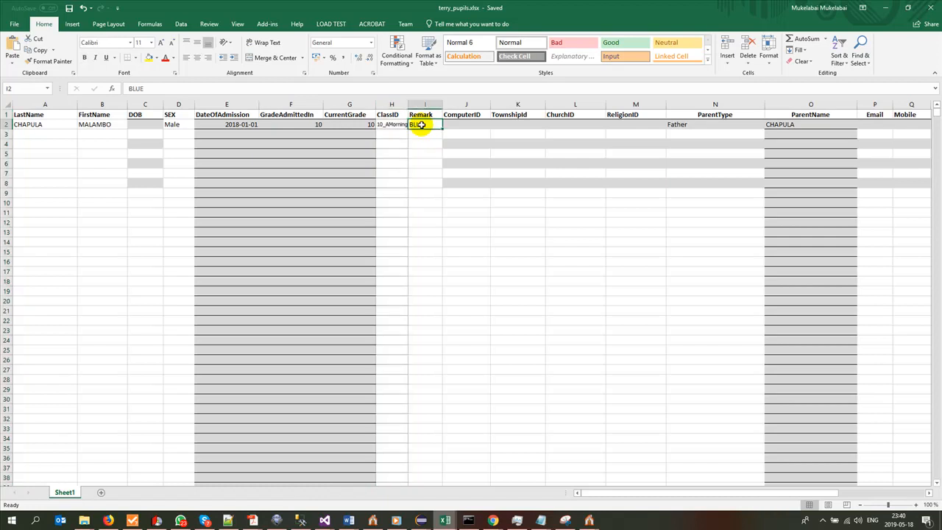
pyautogui.click(389, 125)
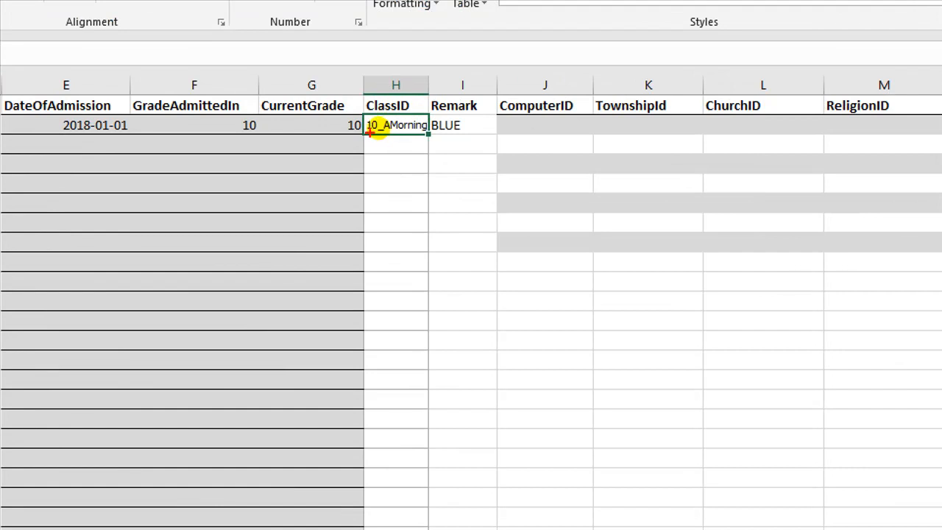
pyautogui.moveTo(367, 136); pyautogui.dragTo(416, 136)
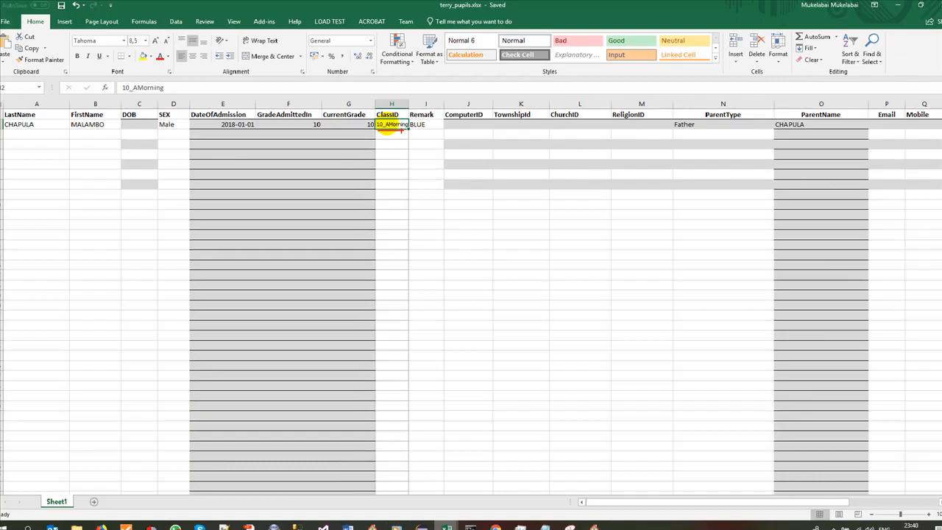
# Copy the class ID 8_AMorning from terry_classes.xlsx into the sample pupil's ClassID cell H2 in terry_pupils.xlsx.
pyautogui.hotkey('alt', 'Tab')
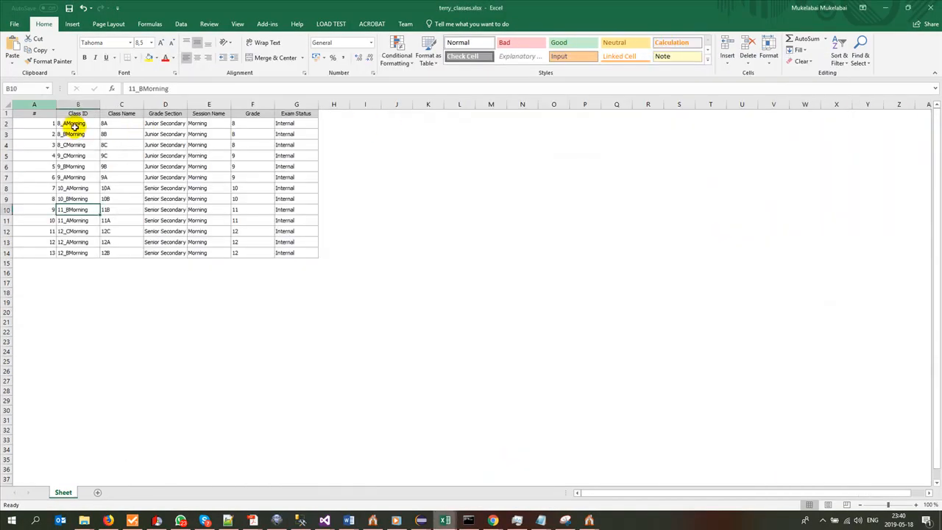
pyautogui.click(74, 123)
pyautogui.click(74, 123)
pyautogui.hotkey('ctrl', 'c')
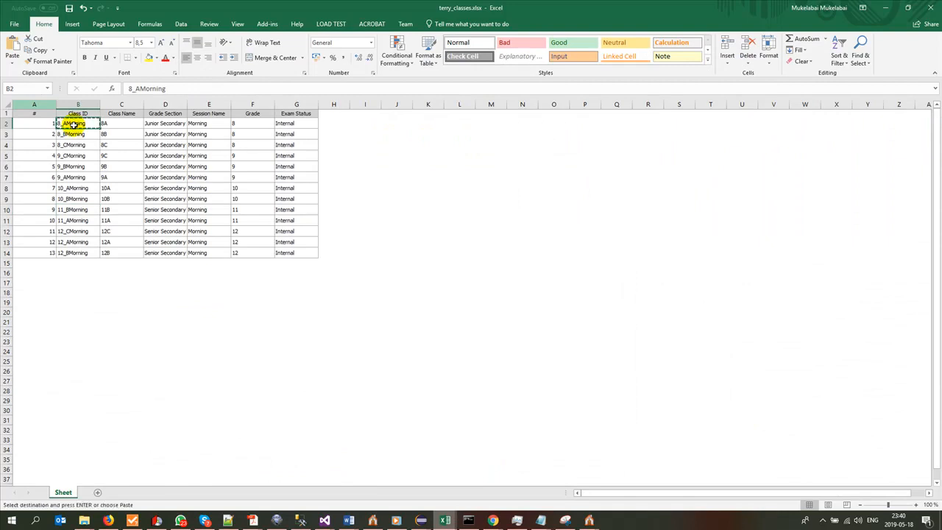
pyautogui.hotkey('alt', 'Tab')
pyautogui.click(380, 125)
pyautogui.hotkey('ctrl', 'v')
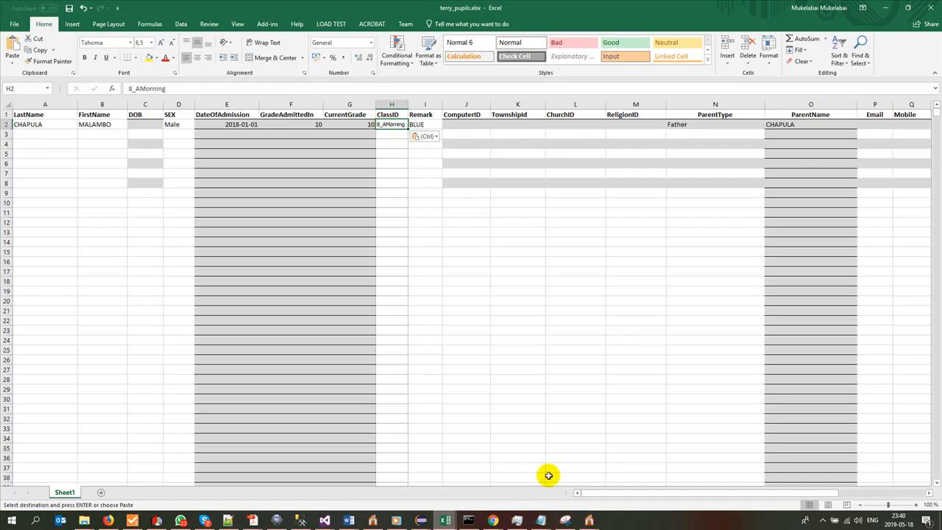
# Look through the 9A, 9B, 9C, 11A, 11B and 12A class sheets in the 2019 T1 CLASS LISTS workbook.
pyautogui.click(445, 521)
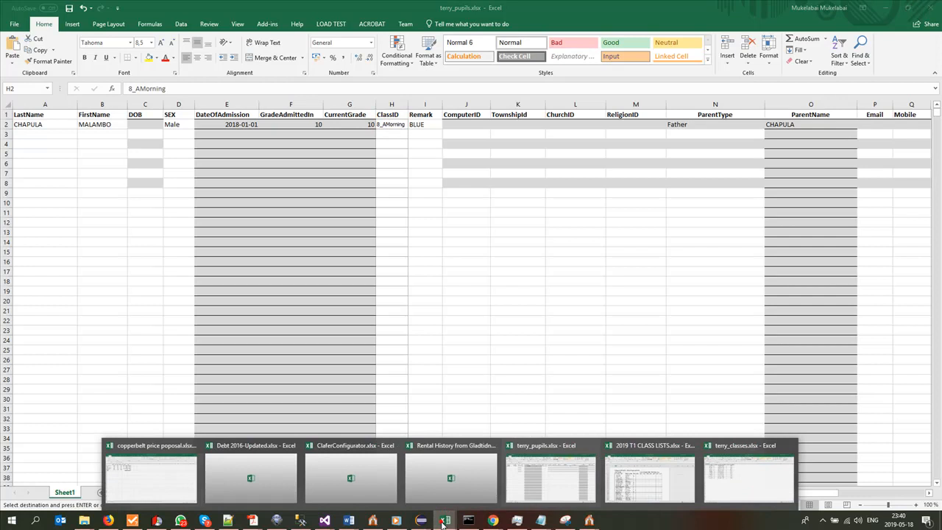
pyautogui.click(636, 484)
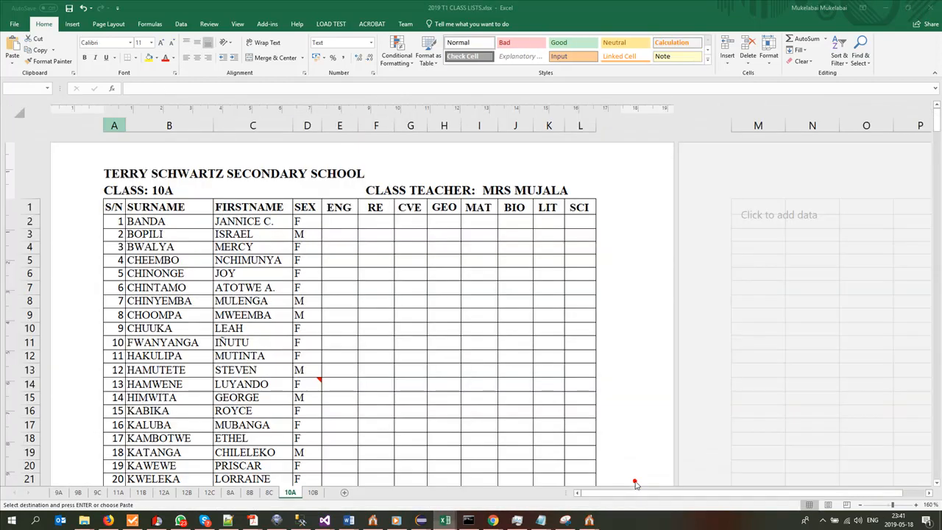
pyautogui.click(59, 491)
pyautogui.click(76, 492)
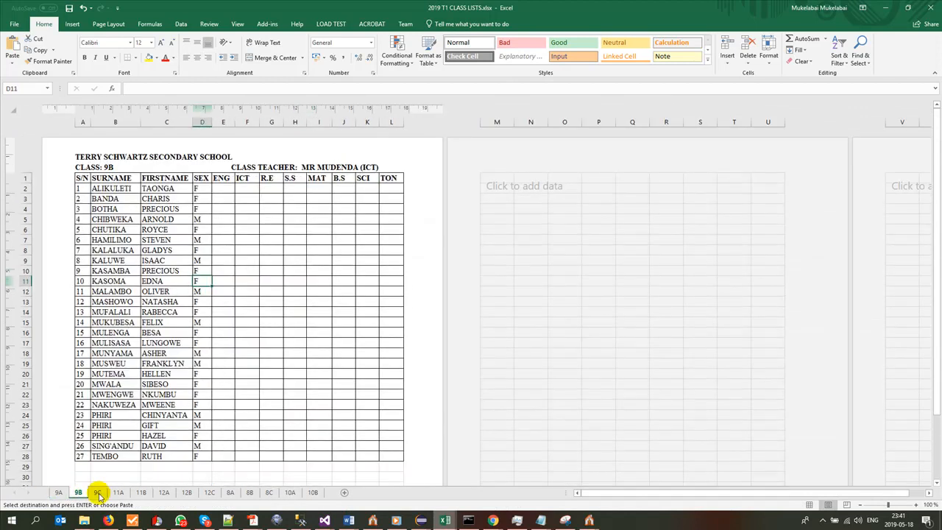
pyautogui.click(97, 492)
pyautogui.click(117, 491)
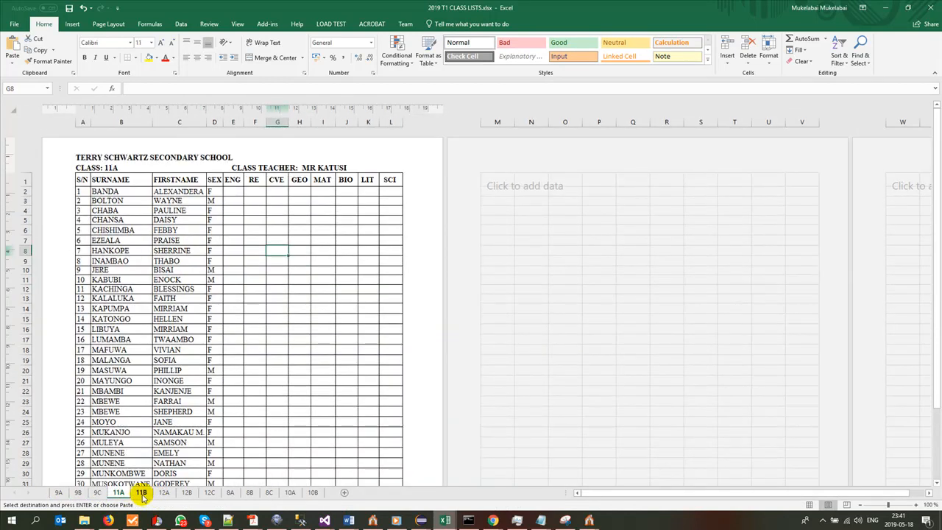
pyautogui.click(141, 493)
pyautogui.click(164, 492)
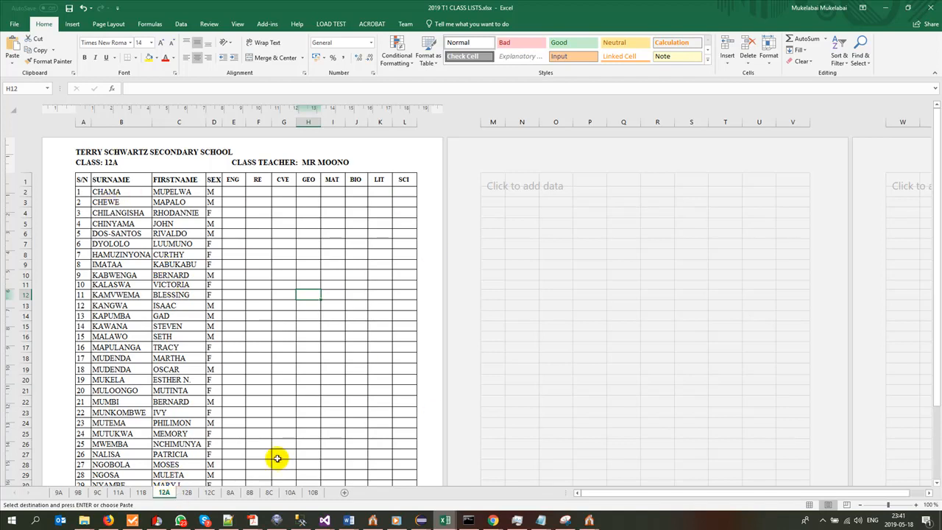
# Return to terry_pupils.xlsx and check the name, SEX, DateOfAdmission, GradeAdmittedIn and CurrentGrade columns.
pyautogui.moveTo(445, 521)
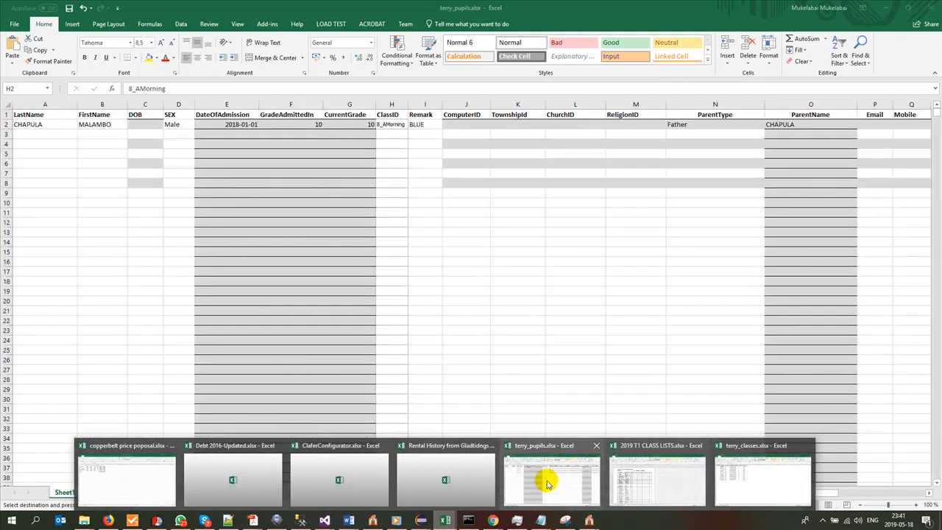
pyautogui.click(552, 483)
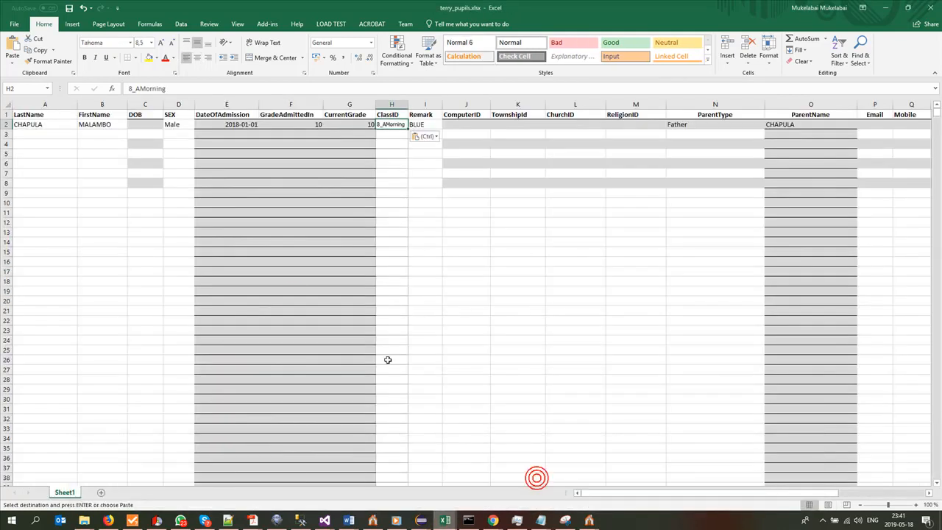
pyautogui.click(100, 124)
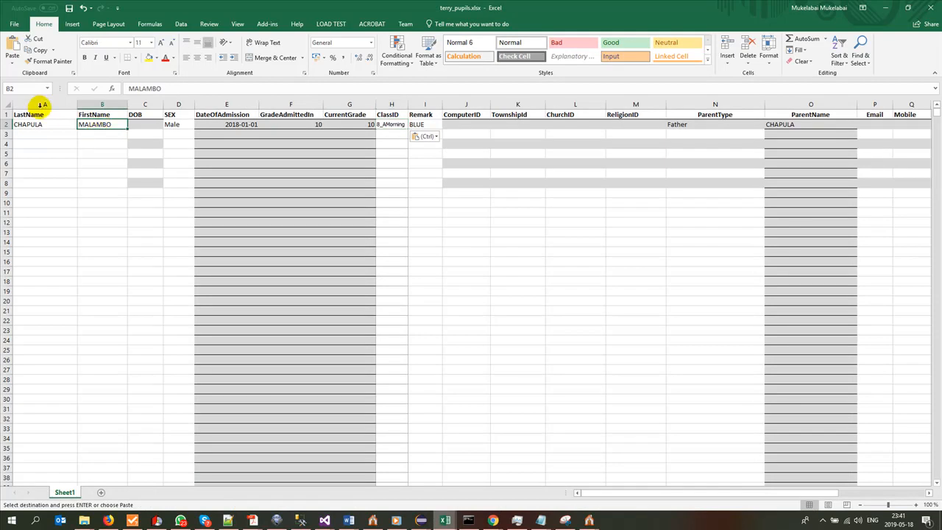
pyautogui.click(42, 104)
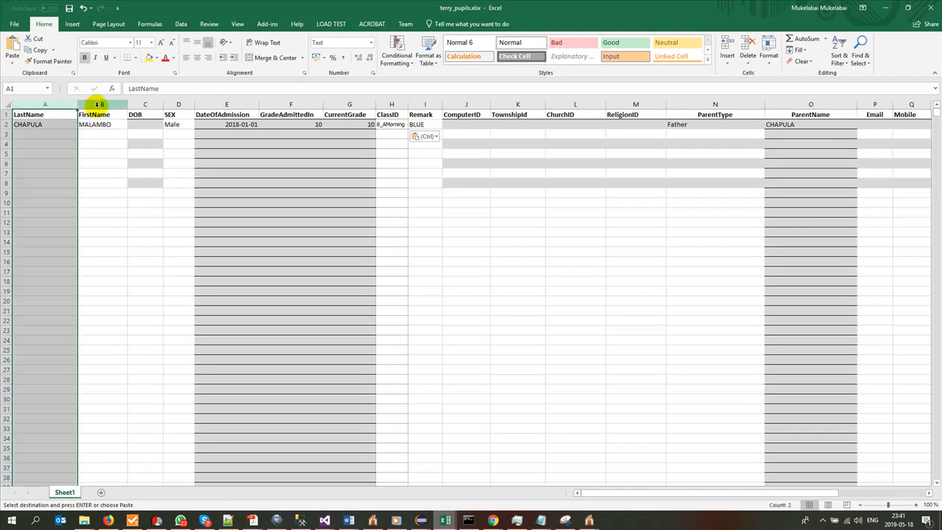
pyautogui.click(97, 104)
pyautogui.click(178, 104)
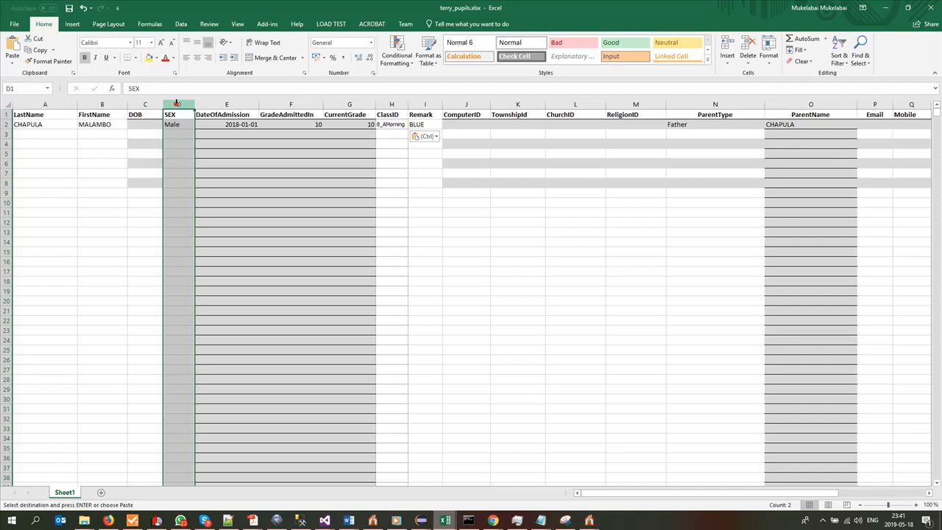
pyautogui.click(233, 104)
pyautogui.click(299, 103)
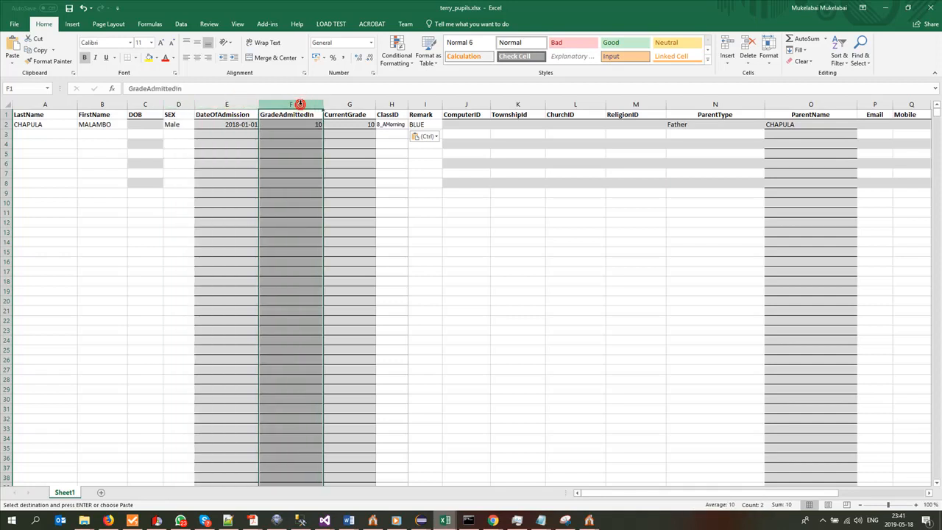
pyautogui.click(350, 106)
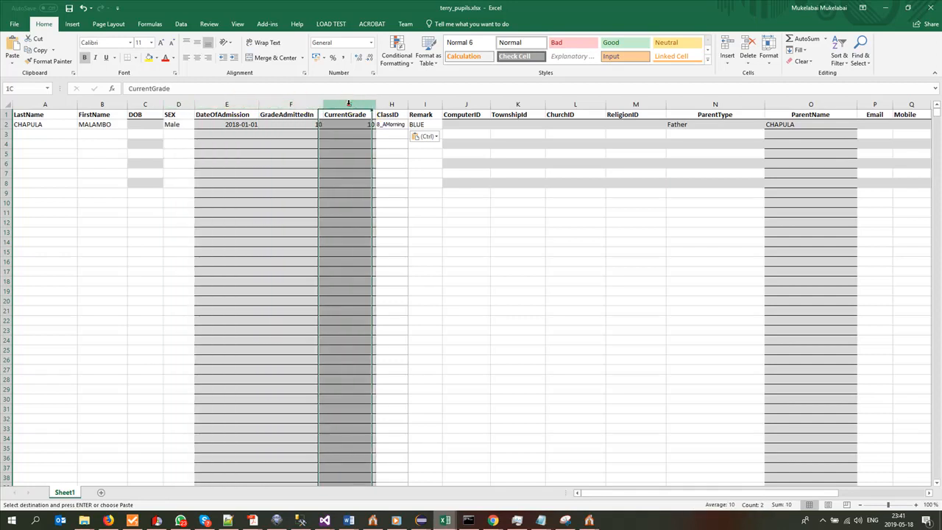
# Check the ClassID column and the sample pupil's Remark entry in row 2.
pyautogui.click(390, 104)
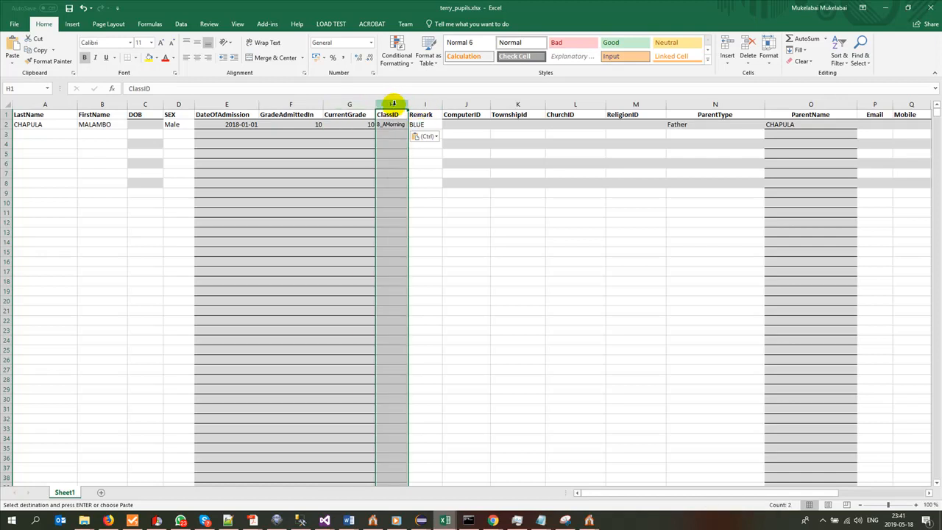
pyautogui.click(428, 124)
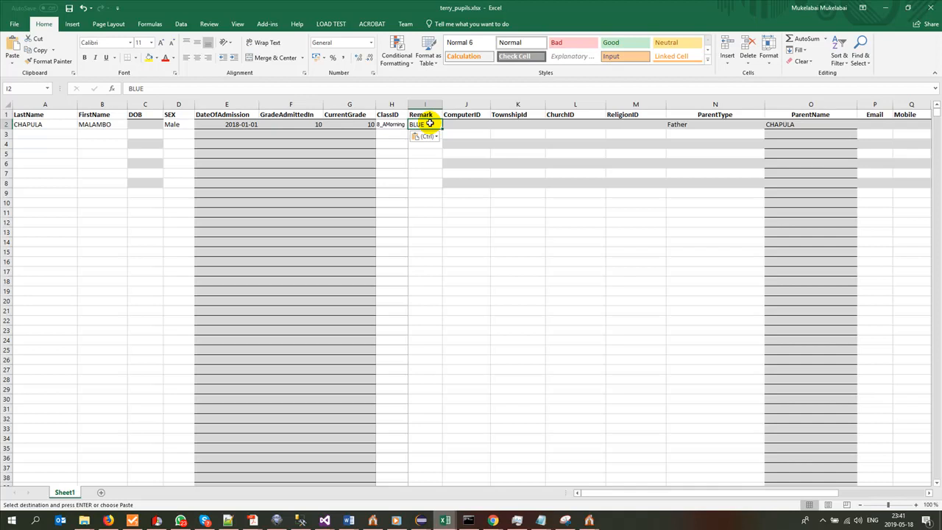
pyautogui.click(428, 125)
# Switch to Gladtidings ESchool, close the class list preview and open the Add Pupil form to check its Remark field.
pyautogui.click(595, 508)
pyautogui.click(625, 471)
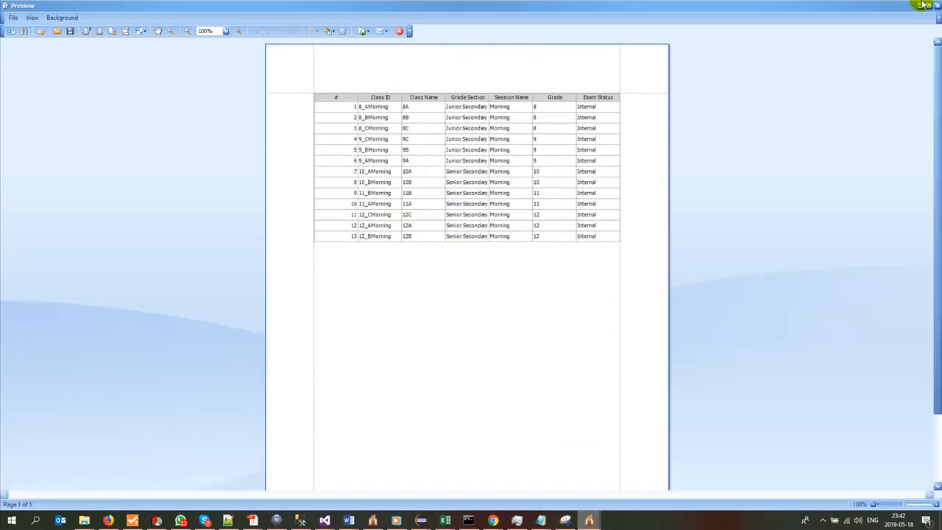
pyautogui.click(937, 6)
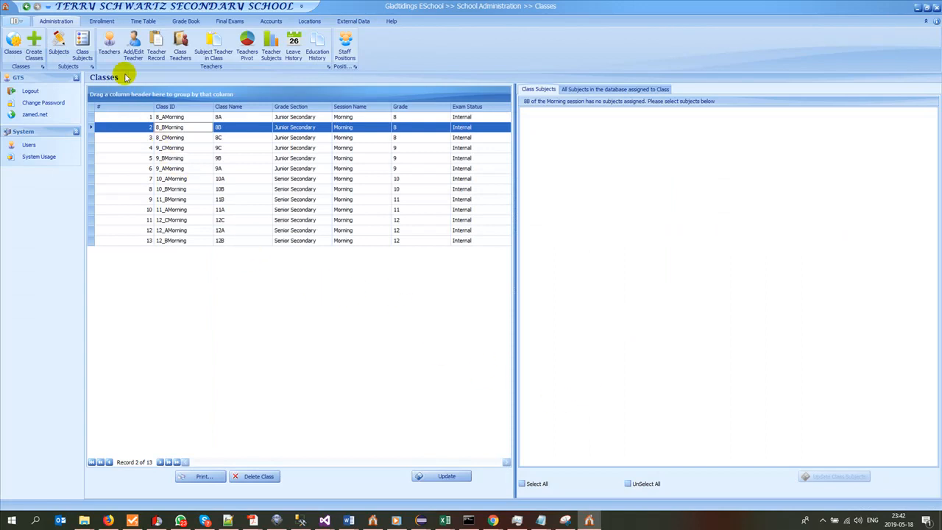
pyautogui.click(101, 21)
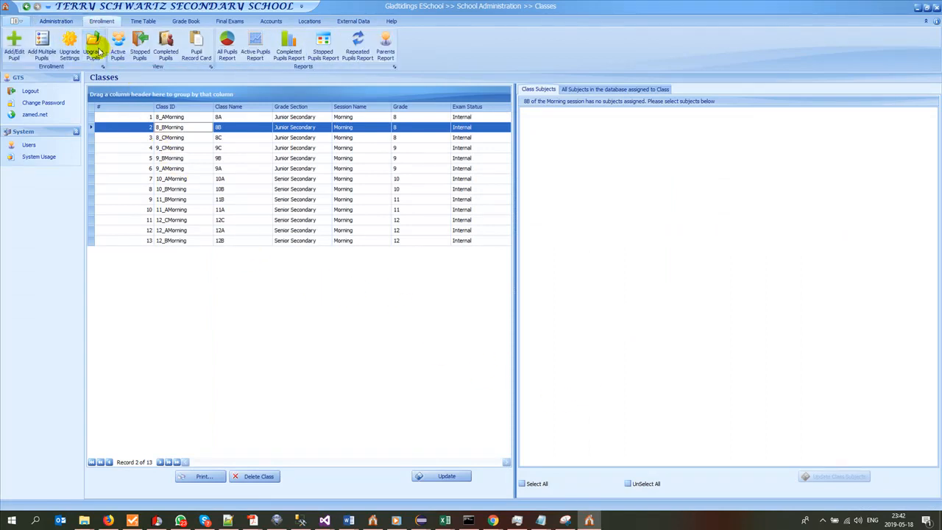
pyautogui.click(41, 51)
pyautogui.click(13, 46)
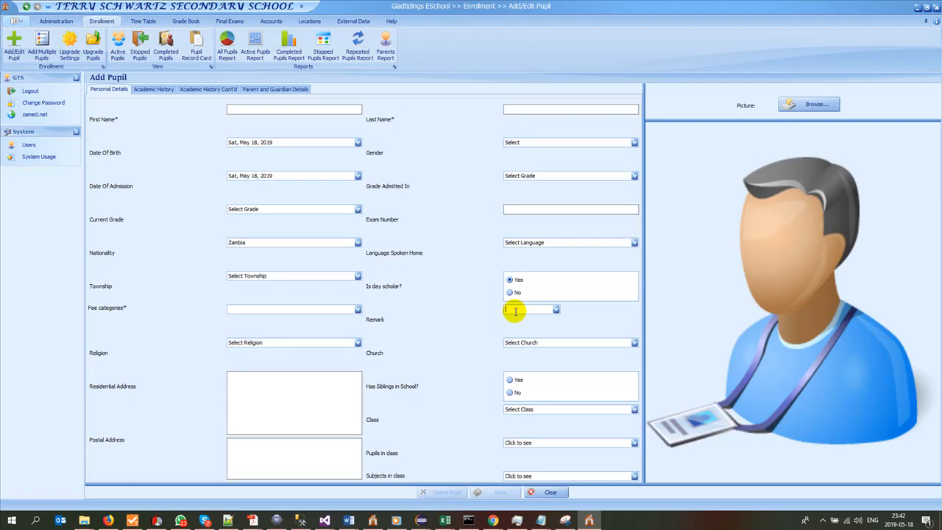
# Return to terry_pupils.xlsx and examine the ComputerID, TownshipId, ChurchID and ReligionID columns.
pyautogui.hotkey('alt', 'Tab')
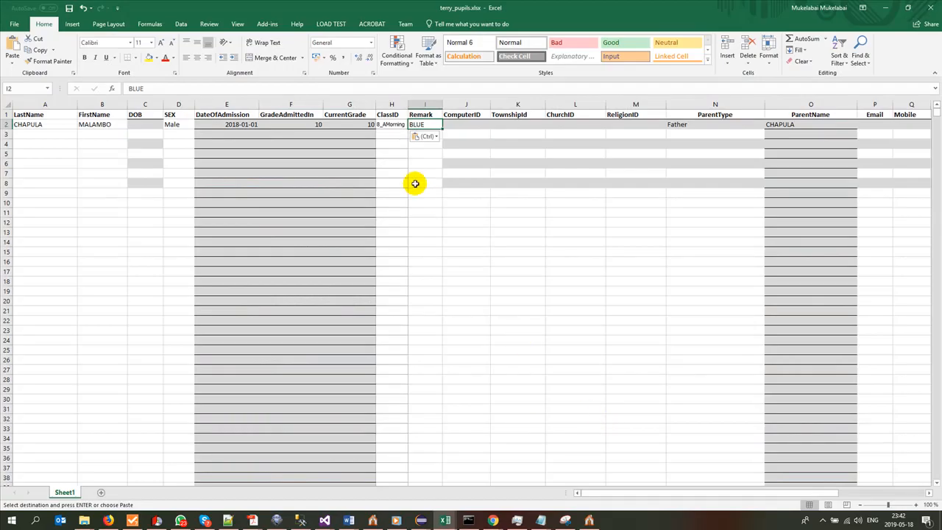
pyautogui.click(466, 125)
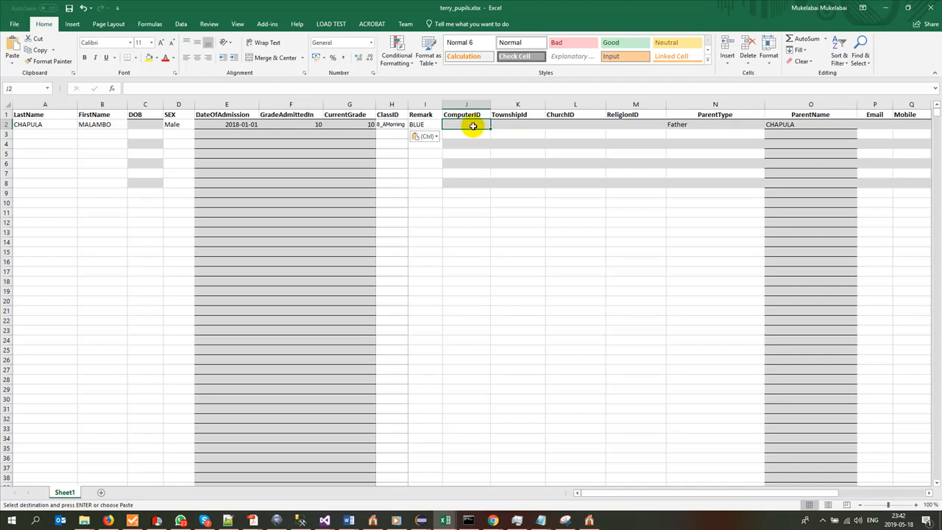
pyautogui.click(518, 127)
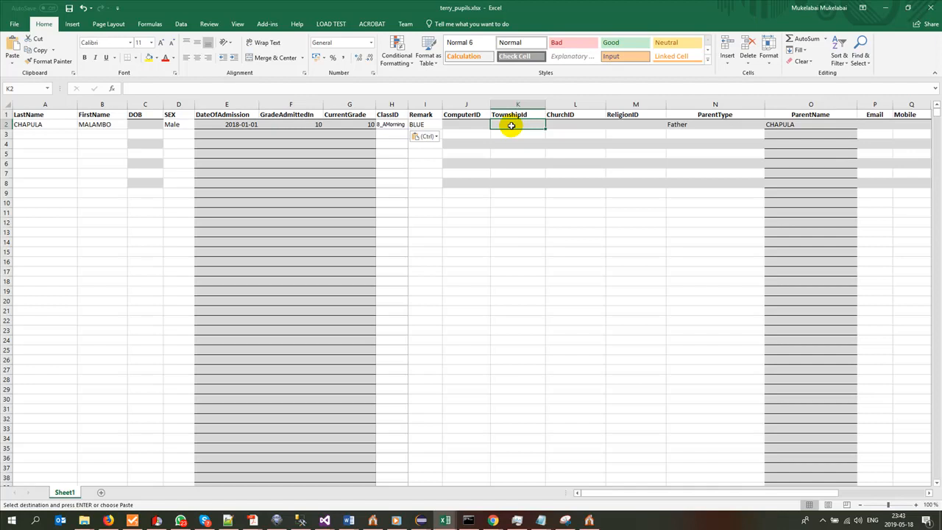
pyautogui.click(508, 134)
pyautogui.click(508, 145)
pyautogui.click(508, 156)
pyautogui.click(506, 144)
pyautogui.click(505, 134)
pyautogui.click(507, 123)
pyautogui.click(506, 134)
pyautogui.click(511, 151)
pyautogui.click(508, 125)
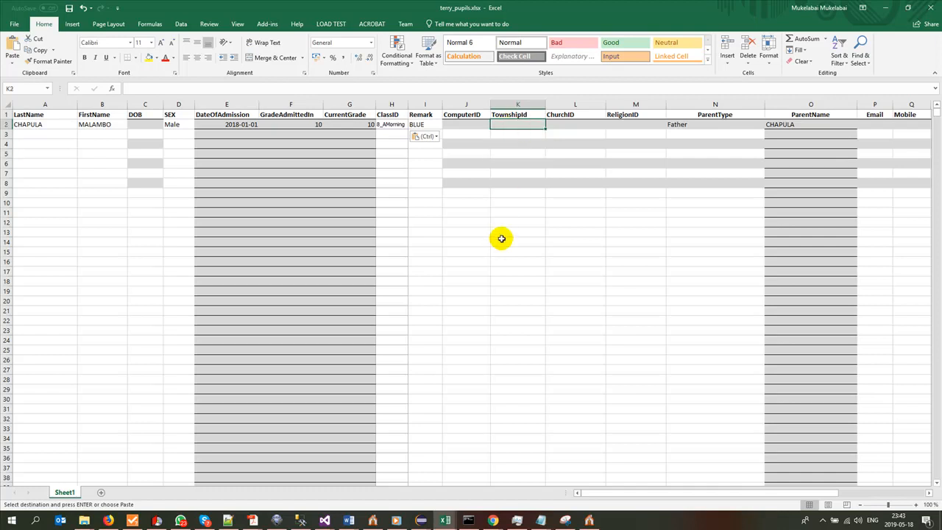
pyautogui.click(511, 133)
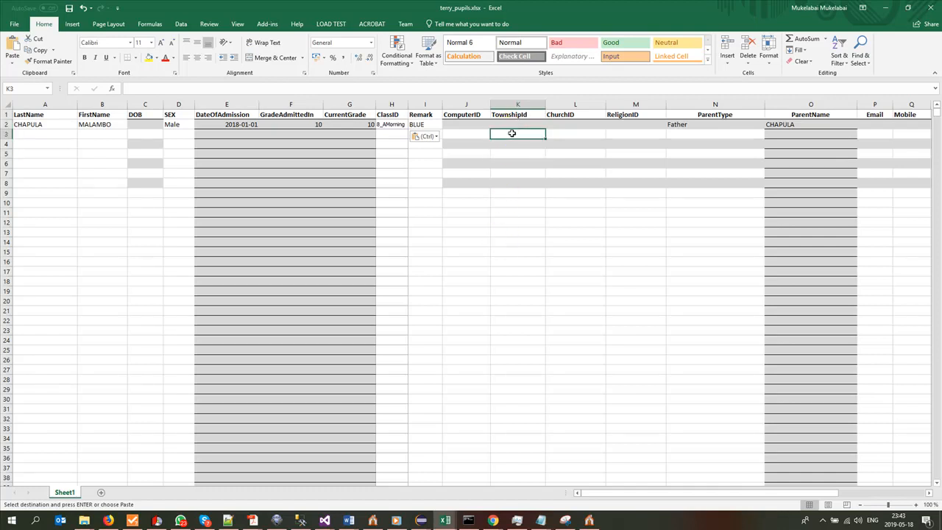
pyautogui.click(571, 125)
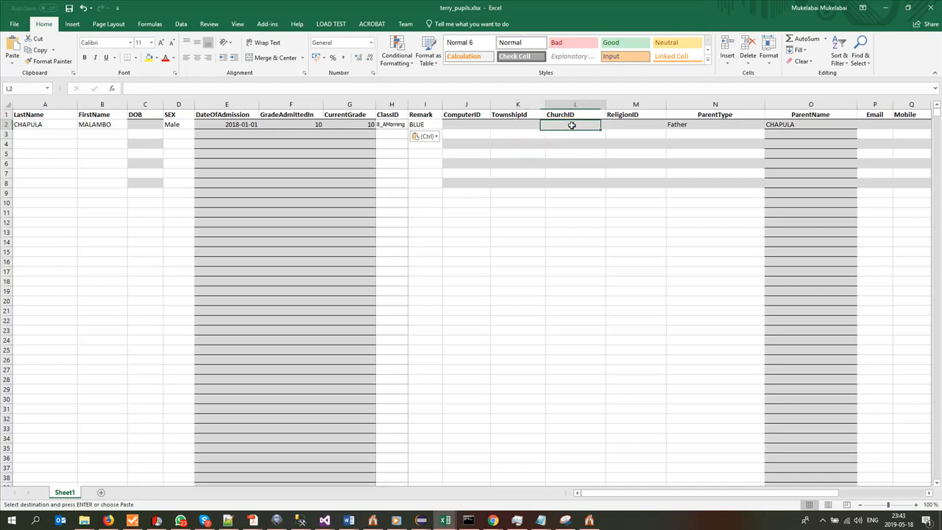
pyautogui.click(623, 129)
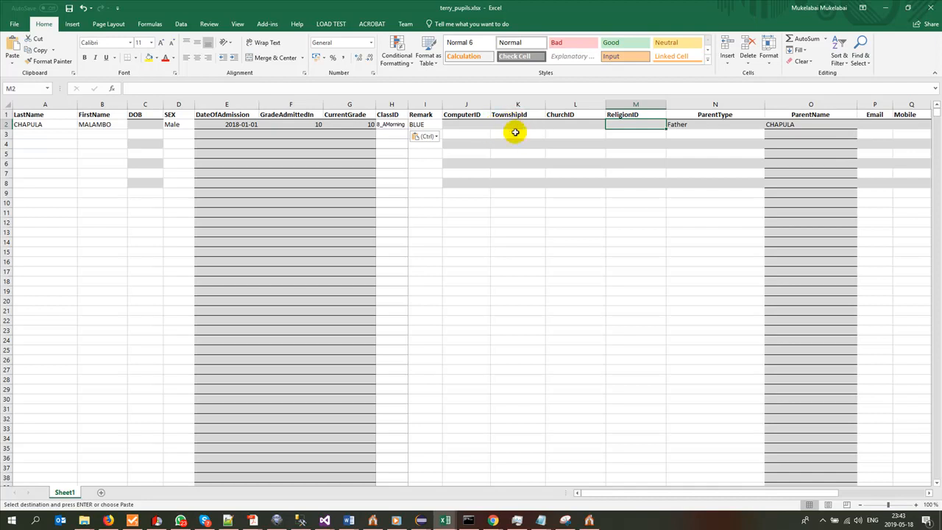
# In Gladtidings ESchool, open the Townships list, add the Township Id column before Township Name and select Chitambo's ID.
pyautogui.click(589, 520)
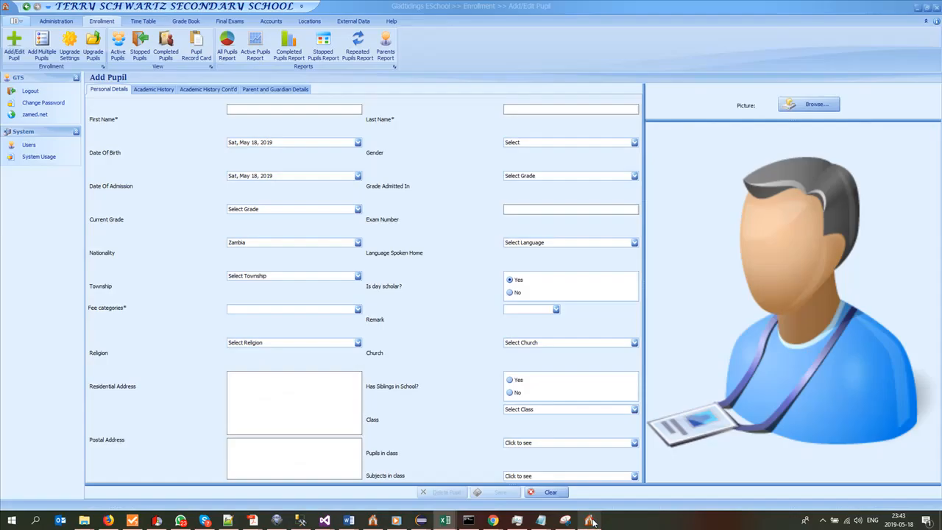
pyautogui.click(304, 20)
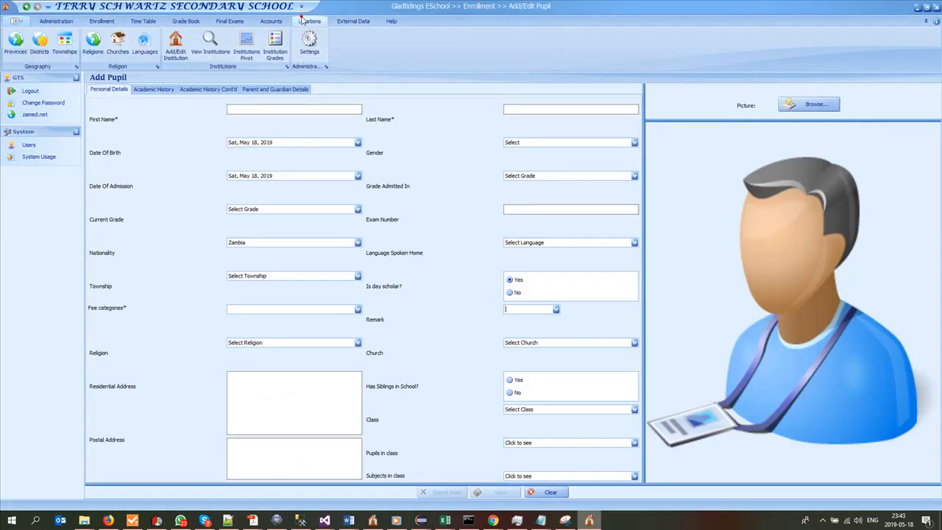
pyautogui.click(64, 42)
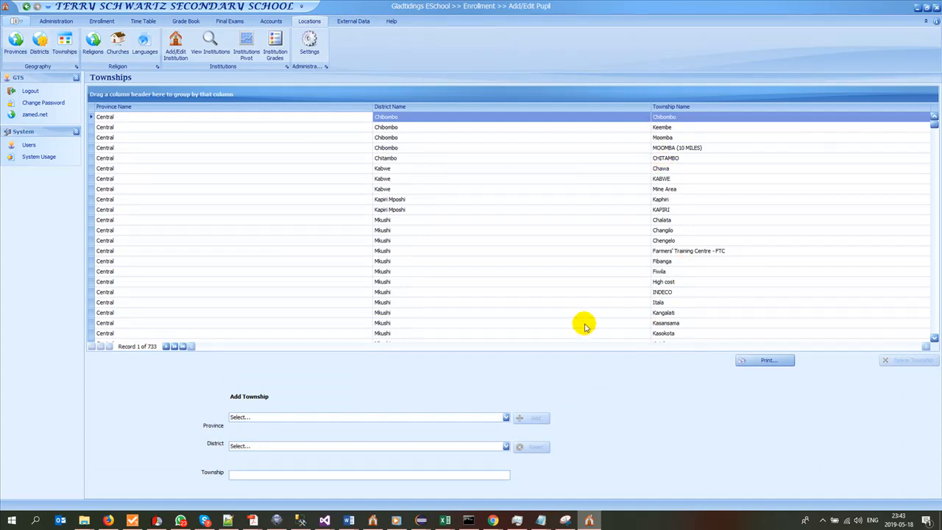
pyautogui.rightClick(666, 106)
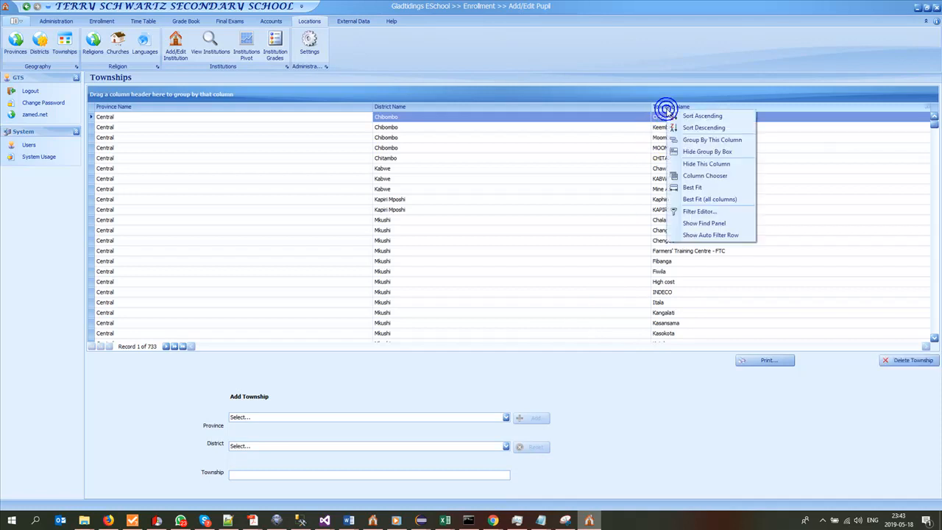
pyautogui.click(695, 176)
pyautogui.moveTo(865, 430); pyautogui.dragTo(659, 125)
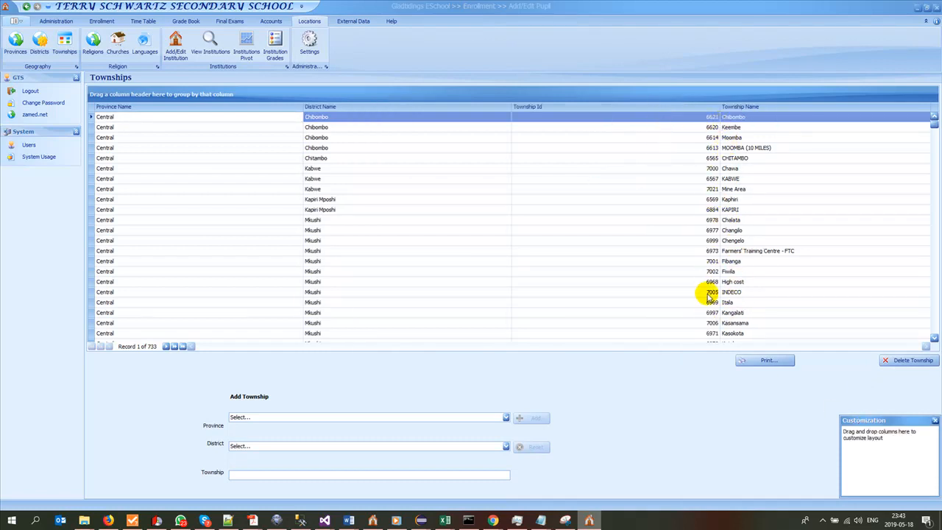
pyautogui.click(706, 160)
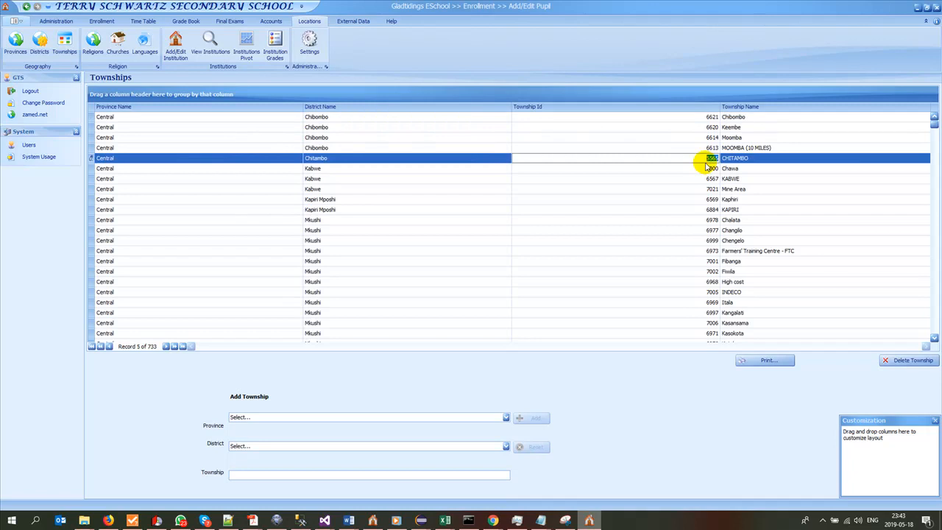
# Return to terry_pupils.xlsx and check the sample pupil's TownshipId and ChurchID cells.
pyautogui.hotkey('alt', 'Tab')
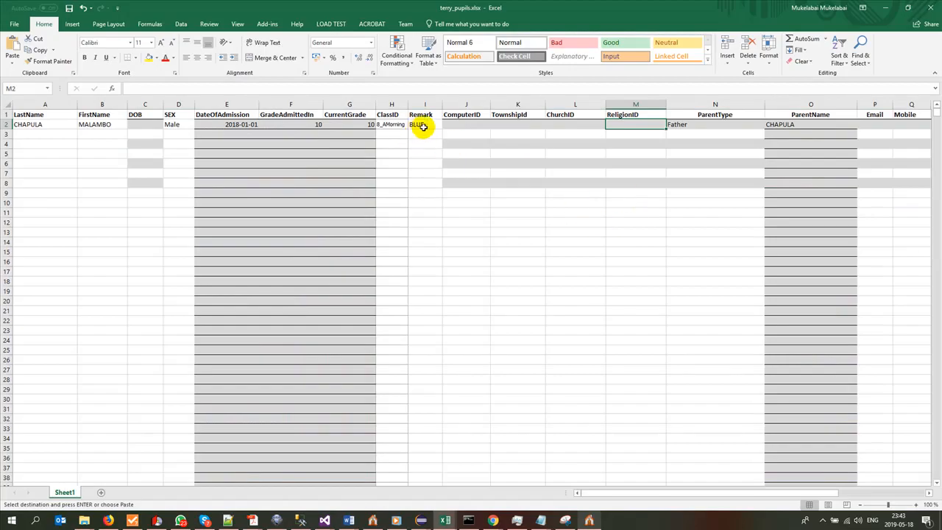
pyautogui.click(507, 124)
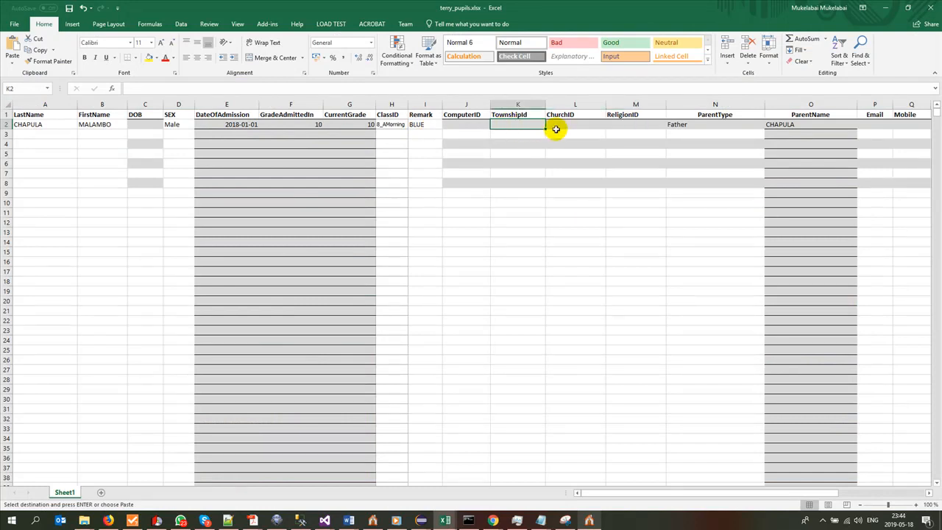
pyautogui.click(563, 131)
pyautogui.click(566, 122)
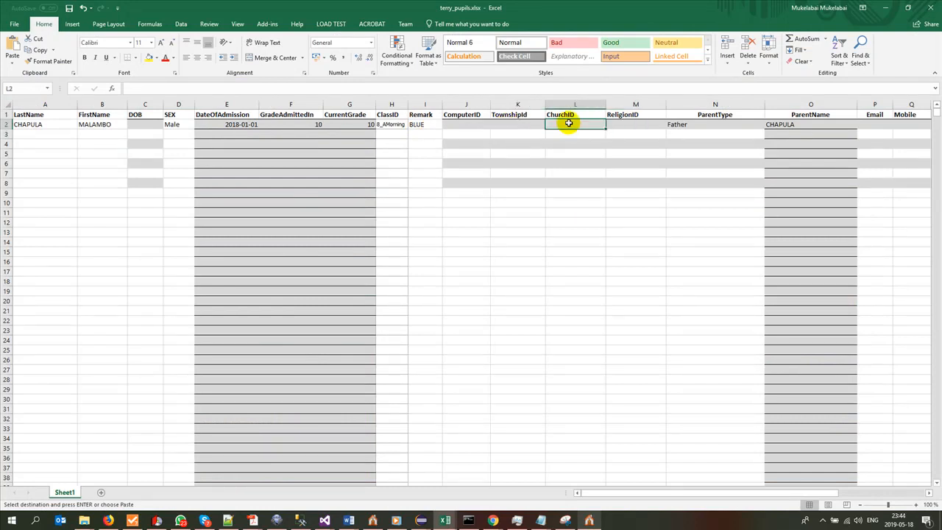
# Switch to Gladtidings ESchool, open the Churches list and add the Church Id column before Church Name.
pyautogui.hotkey('alt', 'Tab')
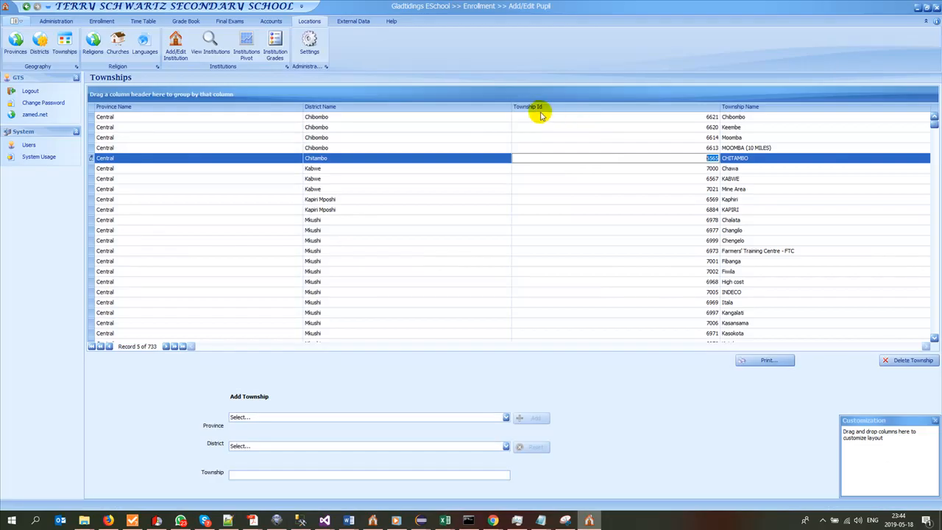
pyautogui.click(117, 43)
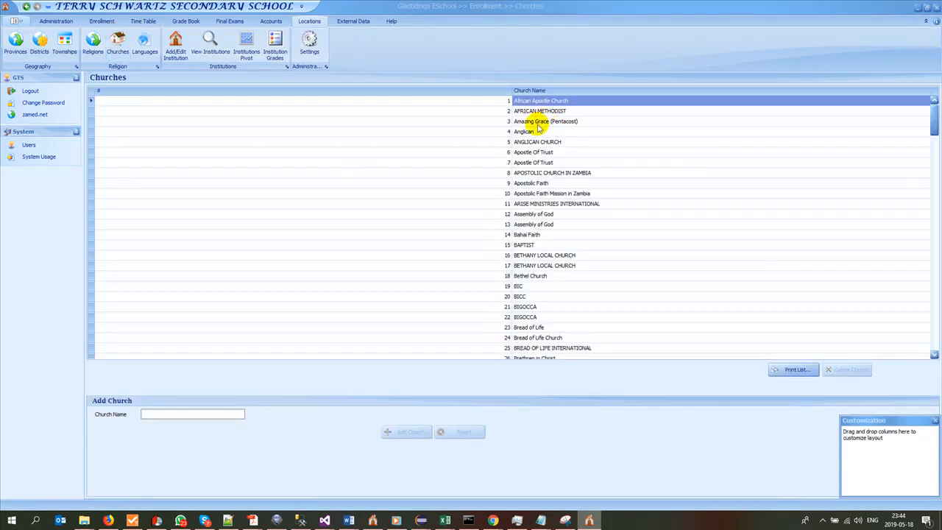
pyautogui.click(533, 133)
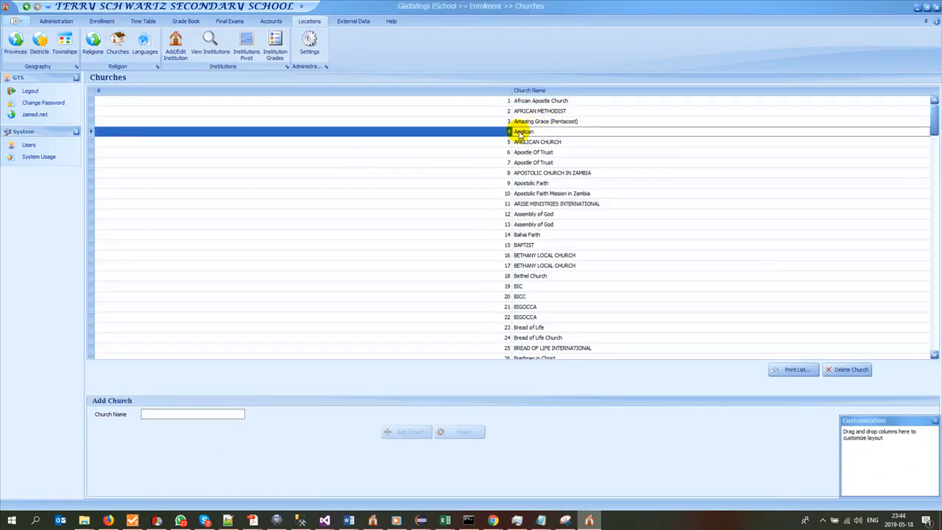
pyautogui.rightClick(531, 91)
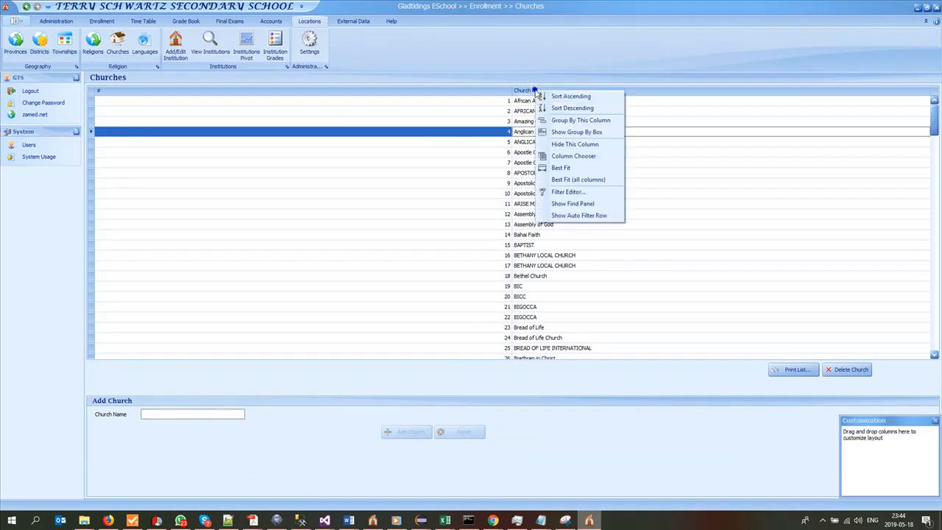
pyautogui.click(574, 156)
pyautogui.moveTo(852, 432); pyautogui.dragTo(496, 111)
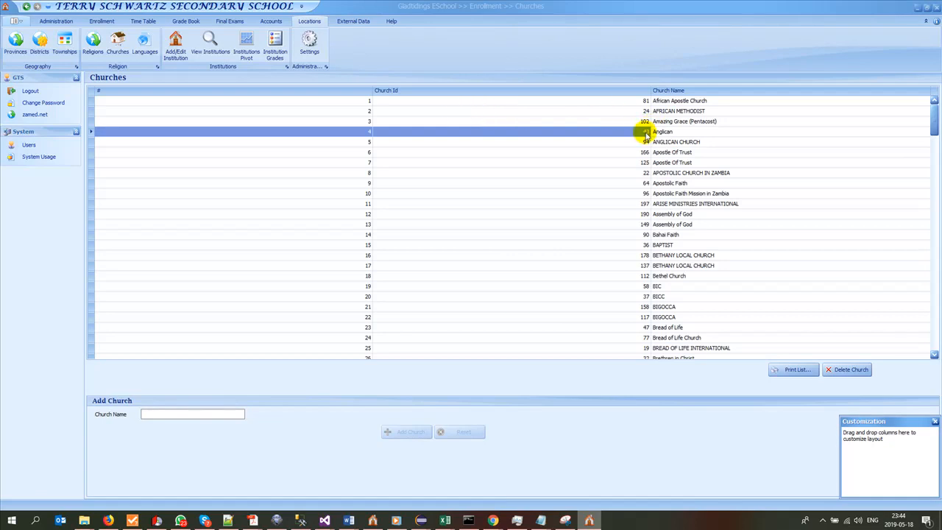
# Return to terry_pupils.xlsx and check the sample pupil's ChurchID, ReligionID, ParentType and ParentName cells.
pyautogui.hotkey('alt', 'Tab')
pyautogui.click(574, 123)
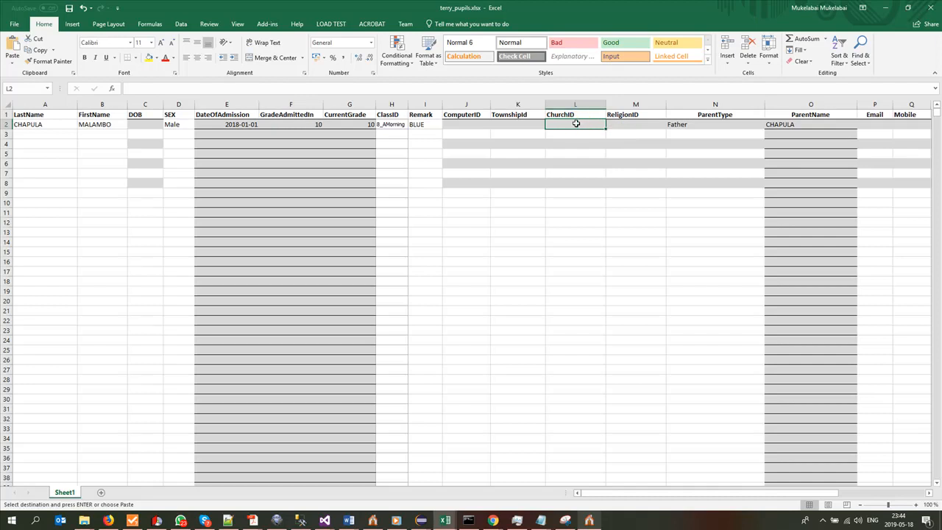
pyautogui.click(619, 124)
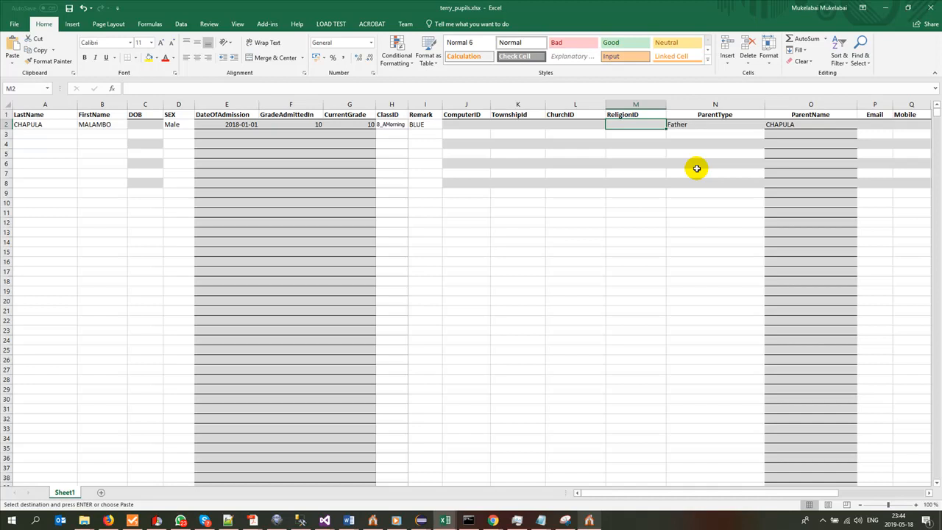
pyautogui.click(701, 124)
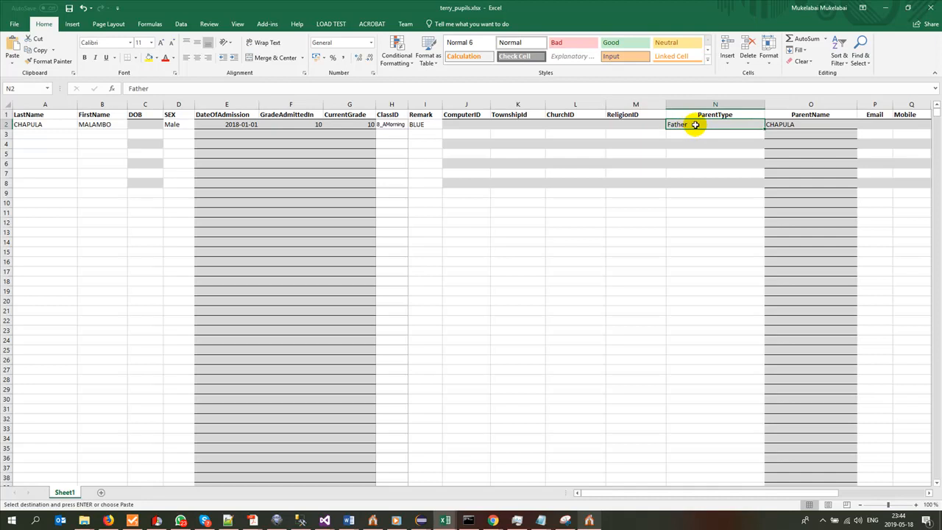
pyautogui.click(700, 135)
pyautogui.click(703, 124)
pyautogui.click(782, 125)
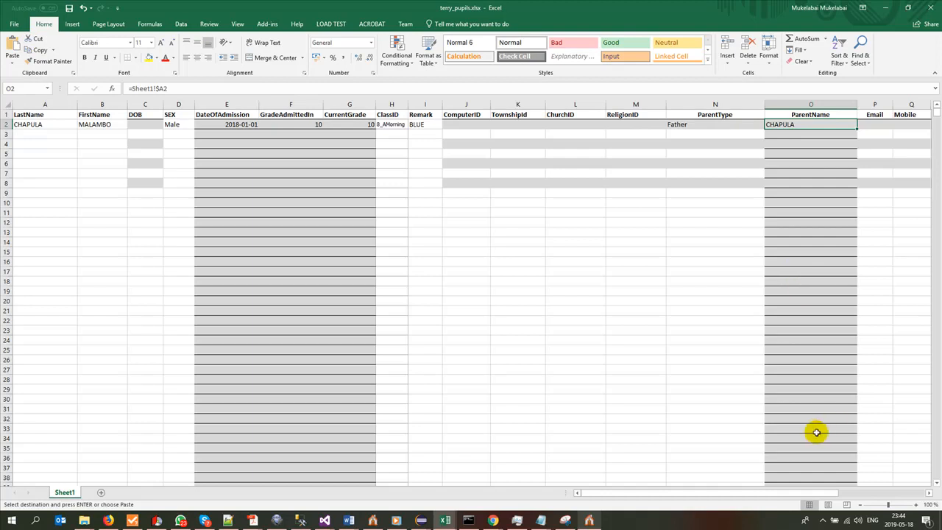
# Switch to Gladtidings ESchool and view the Parent and Guardian Details of the Add Pupil form.
pyautogui.click(589, 520)
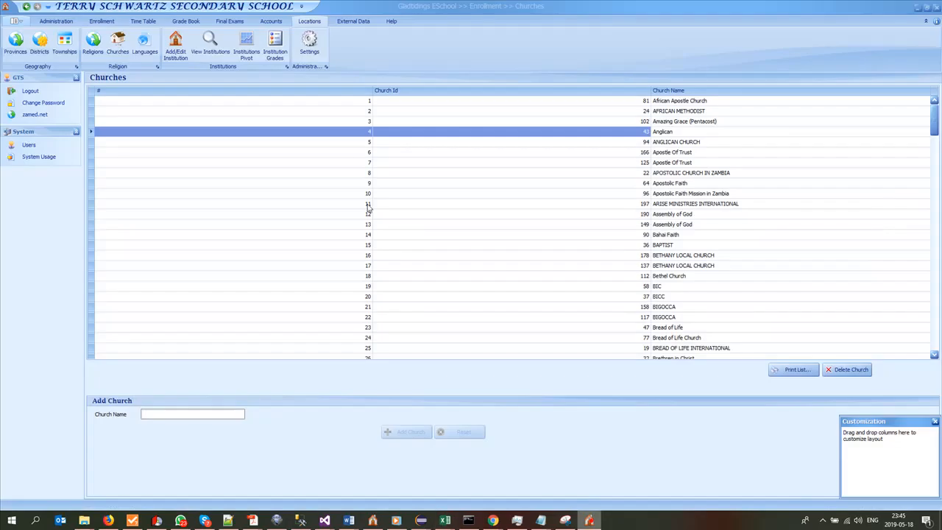
pyautogui.click(102, 21)
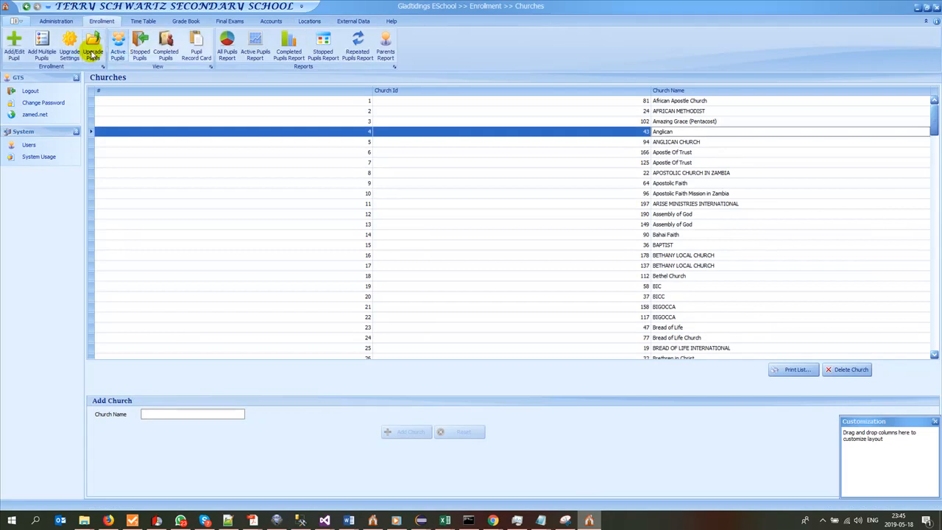
pyautogui.click(12, 31)
pyautogui.click(262, 90)
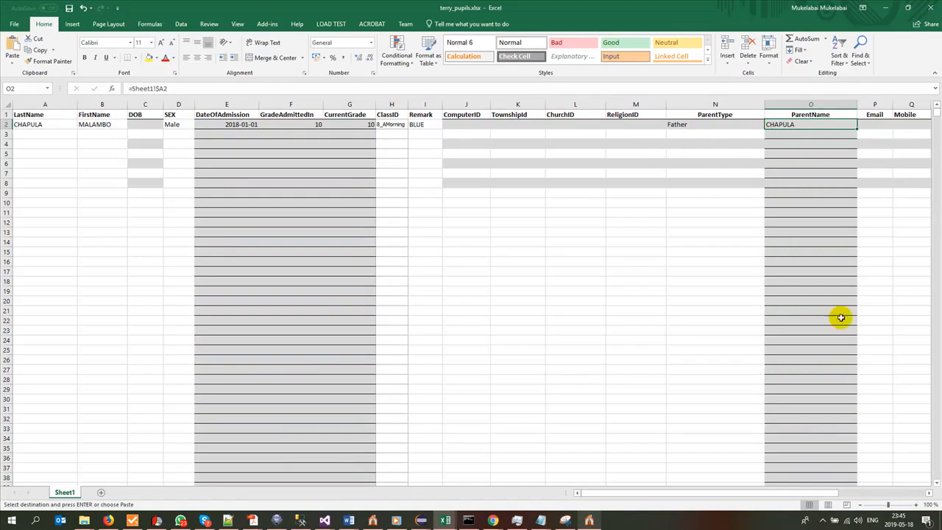
# Look at the remaining columns of terry_pupils.xlsx, from Email through SchoolId.
pyautogui.moveTo(697, 495); pyautogui.dragTo(784, 496)
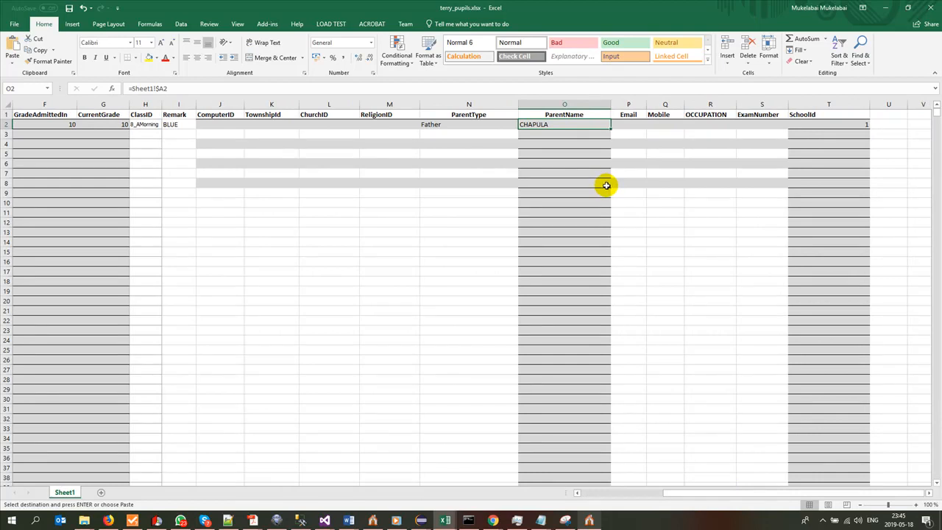
# Check the sample pupil's Email, Mobile and OCCUPATION cells, relating them to the ParentType column.
pyautogui.click(631, 126)
pyautogui.click(632, 134)
pyautogui.click(628, 125)
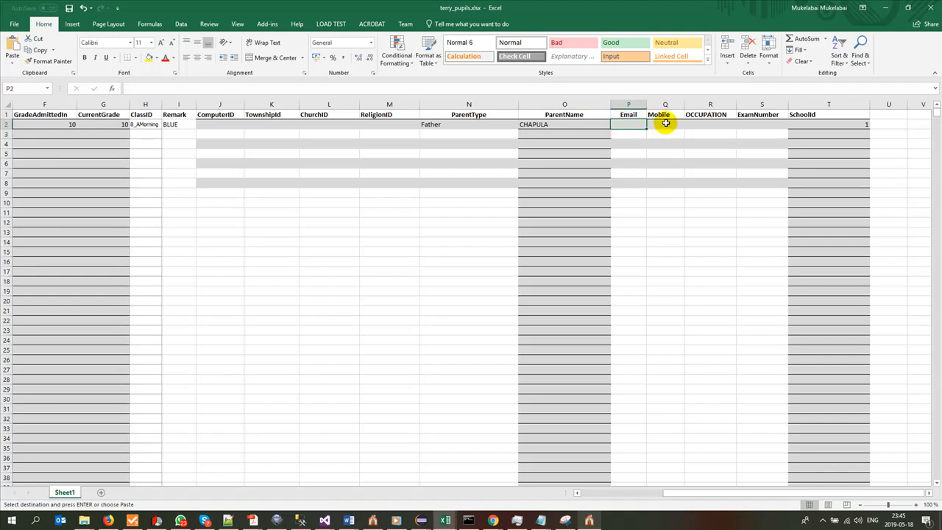
pyautogui.click(663, 124)
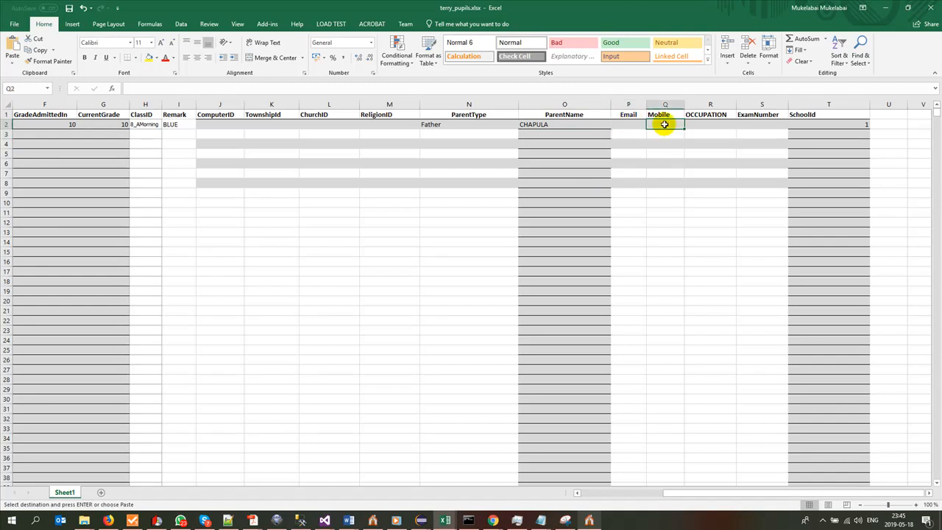
pyautogui.click(707, 126)
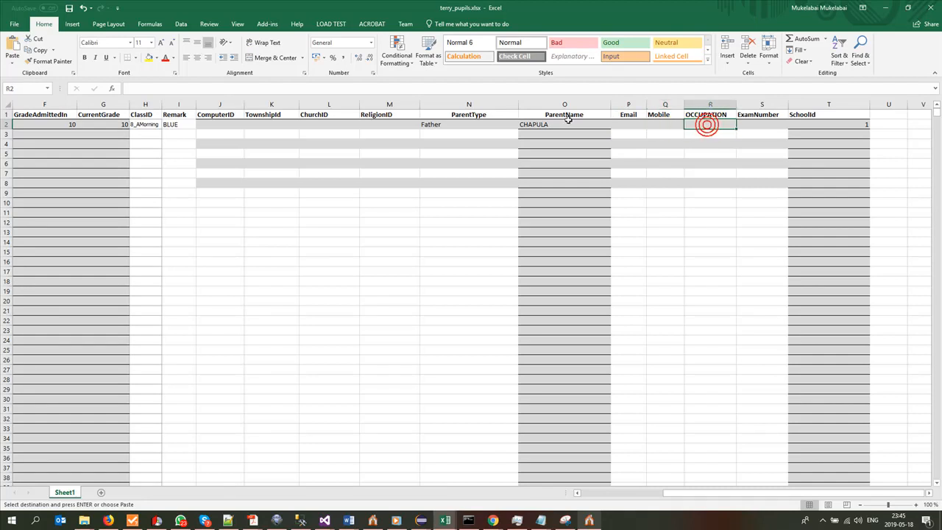
pyautogui.click(468, 127)
pyautogui.click(458, 135)
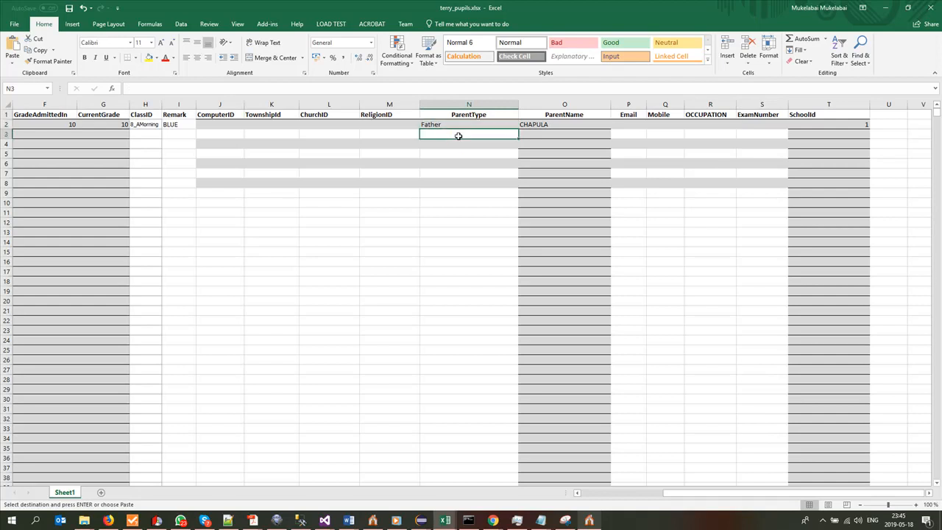
pyautogui.click(705, 125)
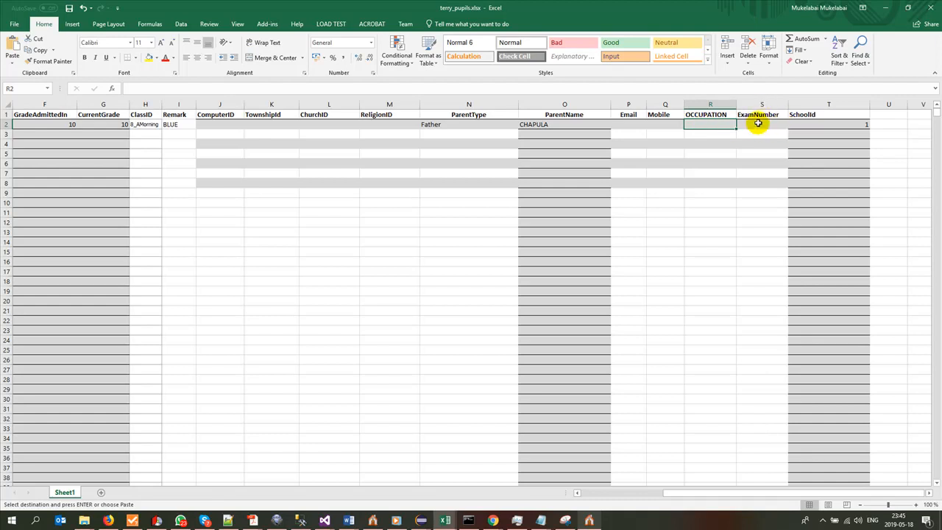
# Check the sample pupil's ExamNumber and SchoolId cells.
pyautogui.click(751, 125)
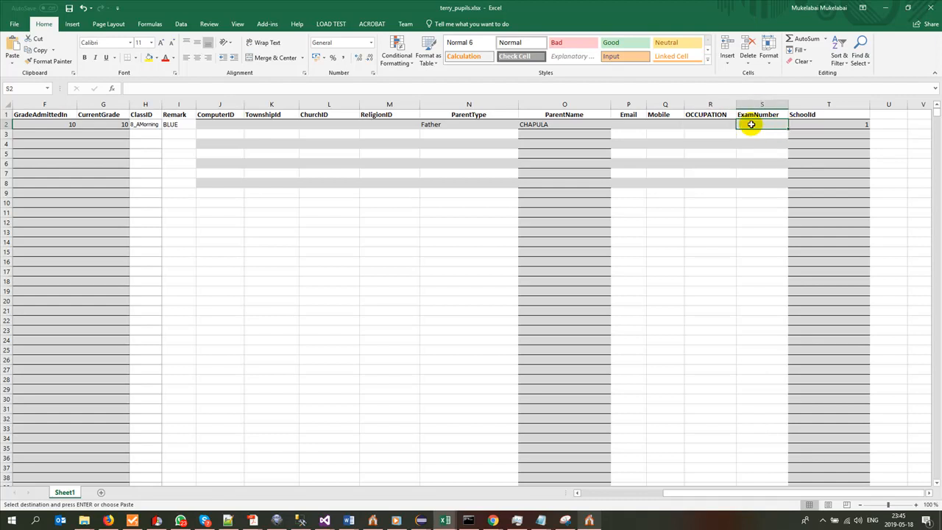
pyautogui.click(829, 124)
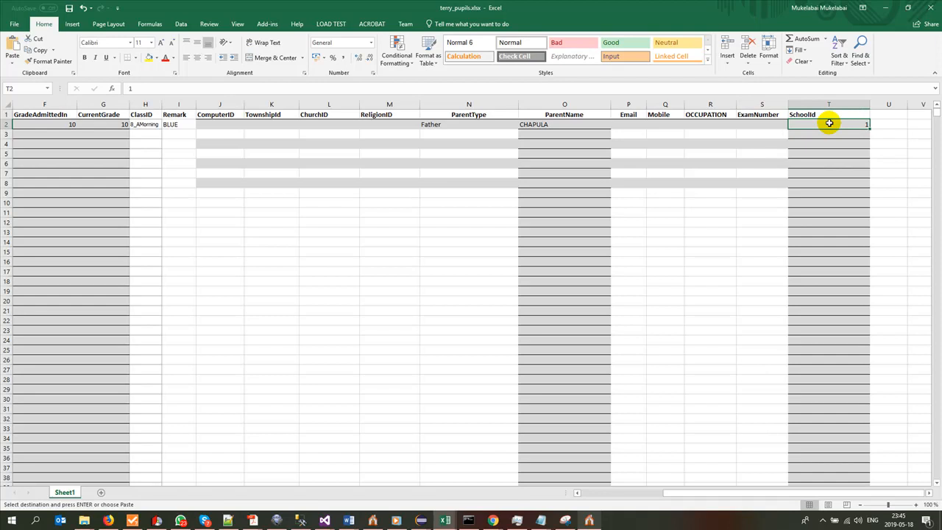
pyautogui.click(825, 132)
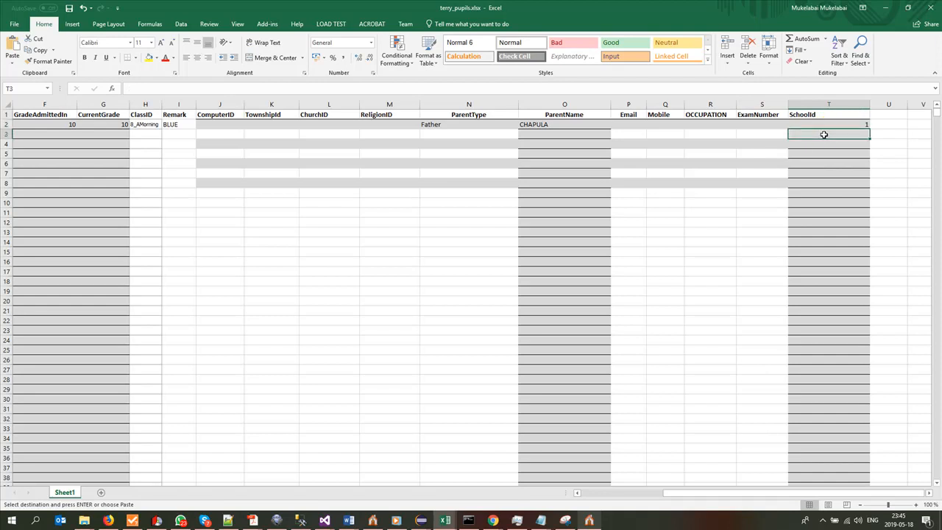
pyautogui.click(826, 125)
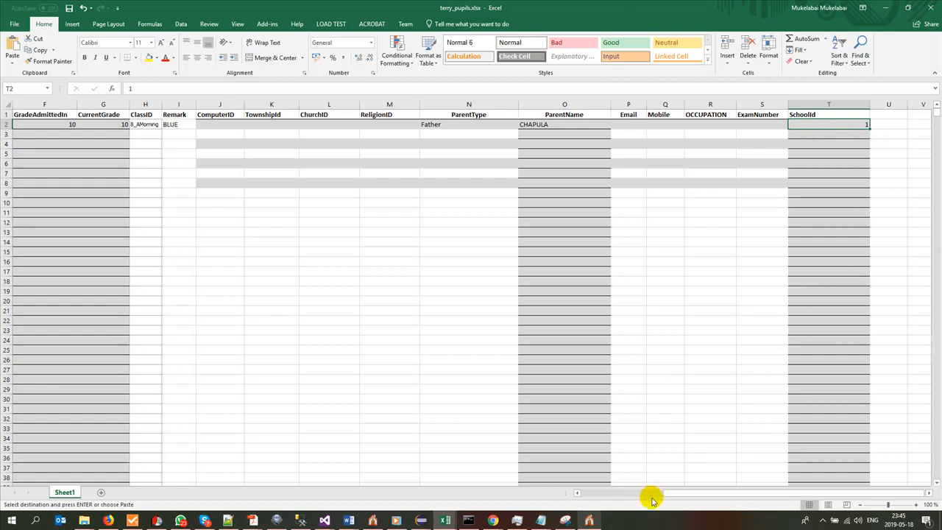
# Review the whole row of column headings in the pupil list, from LastName through SchoolId.
pyautogui.moveTo(668, 494); pyautogui.dragTo(581, 494)
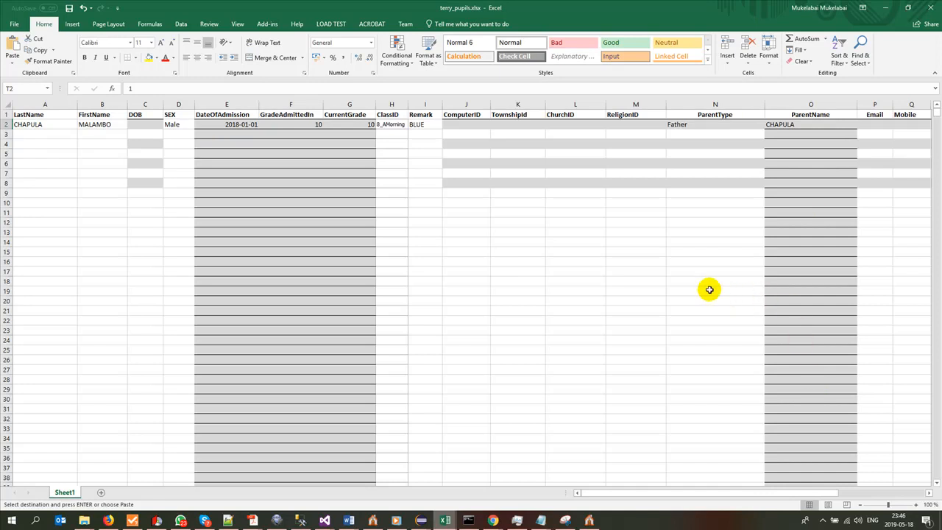
pyautogui.moveTo(655, 496); pyautogui.dragTo(678, 496)
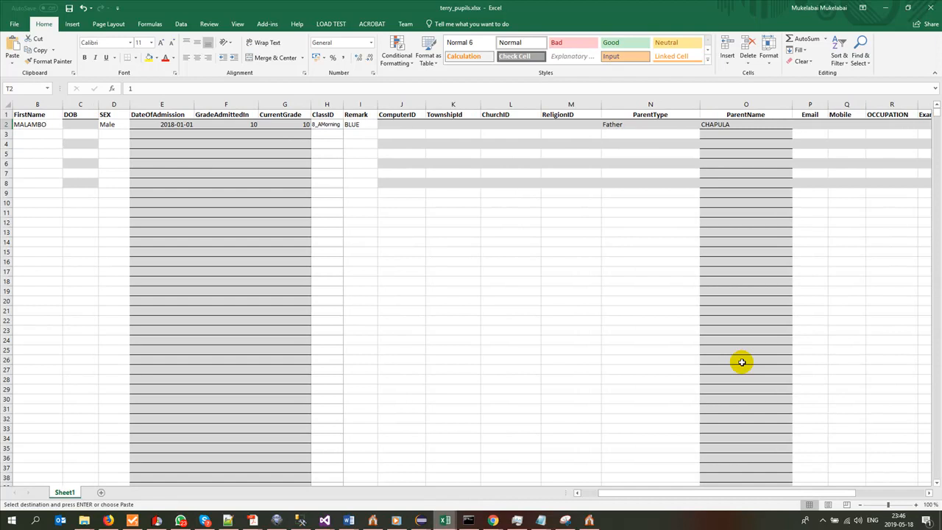
pyautogui.moveTo(712, 495); pyautogui.dragTo(746, 483)
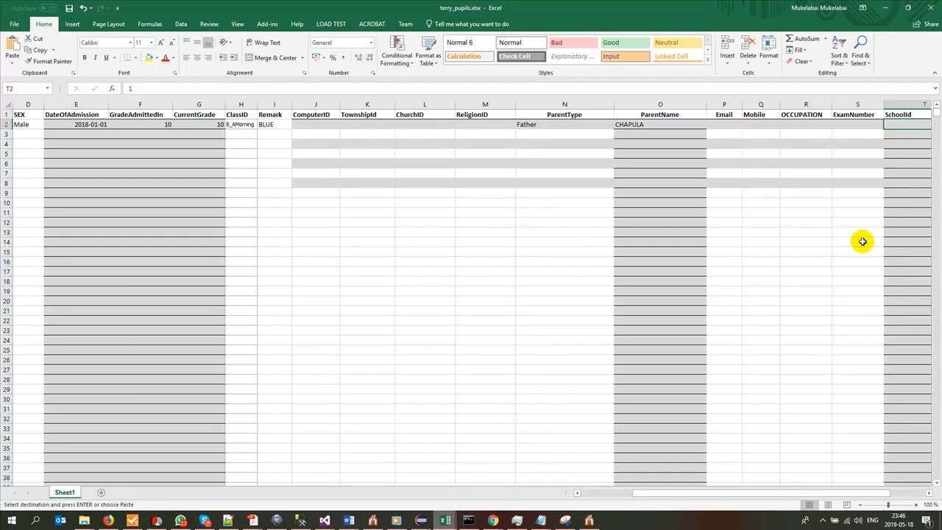
pyautogui.moveTo(696, 492); pyautogui.dragTo(588, 483)
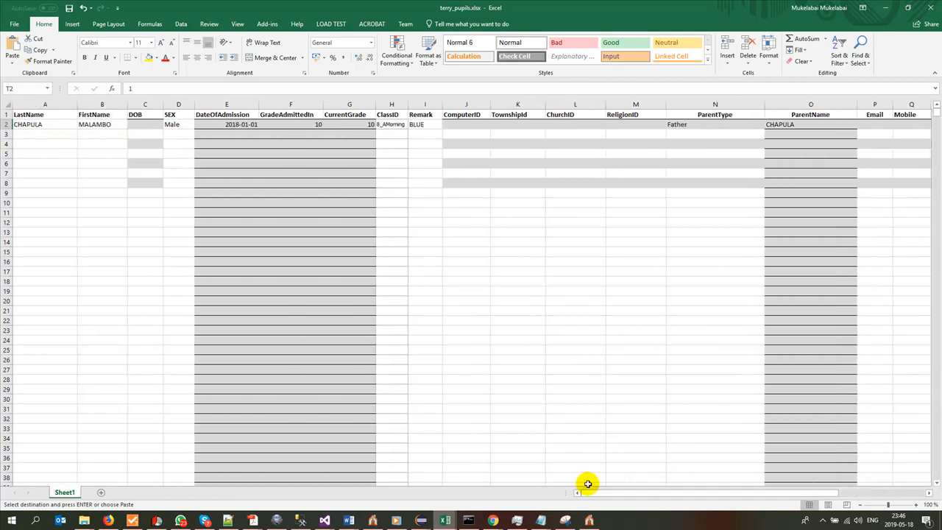